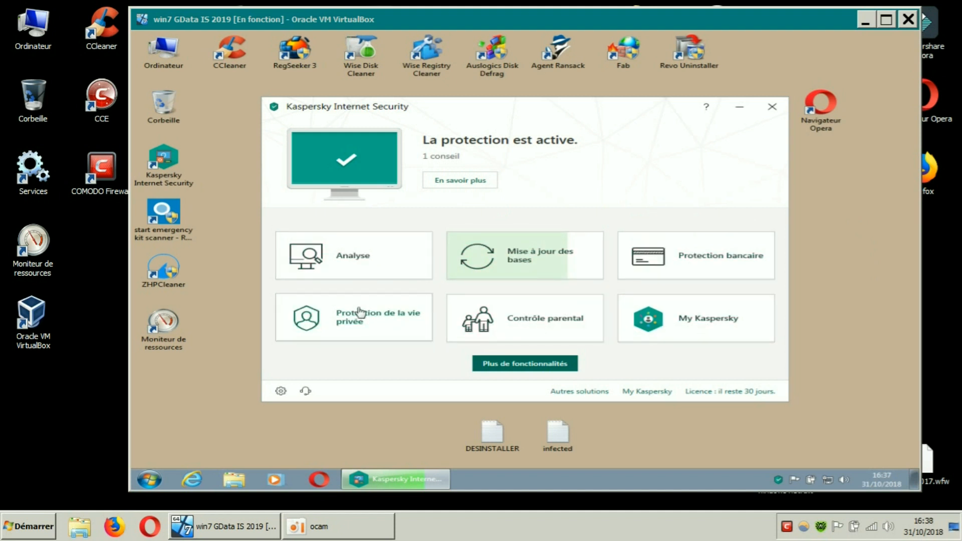
Look over the privacy protection page and the scan options, returning to the main window.
click(390, 323)
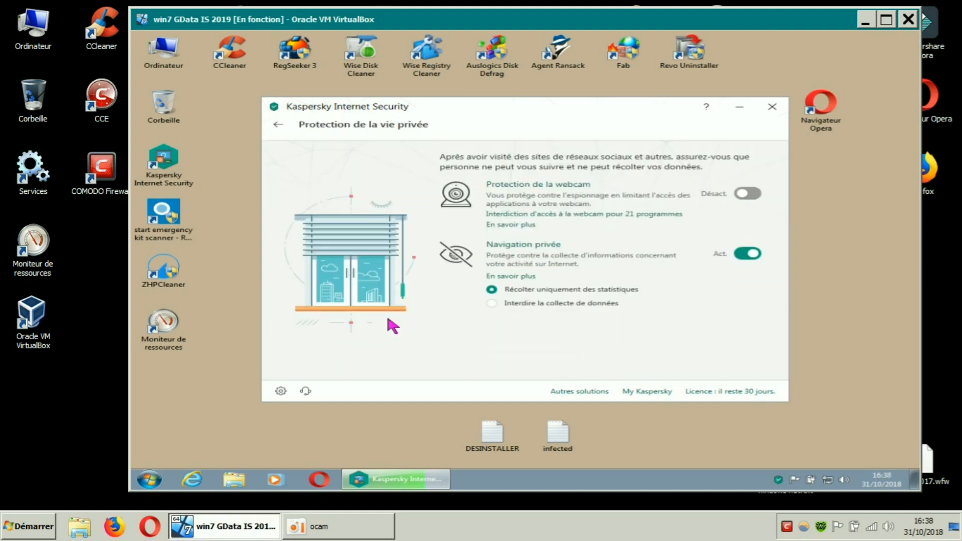
click(277, 124)
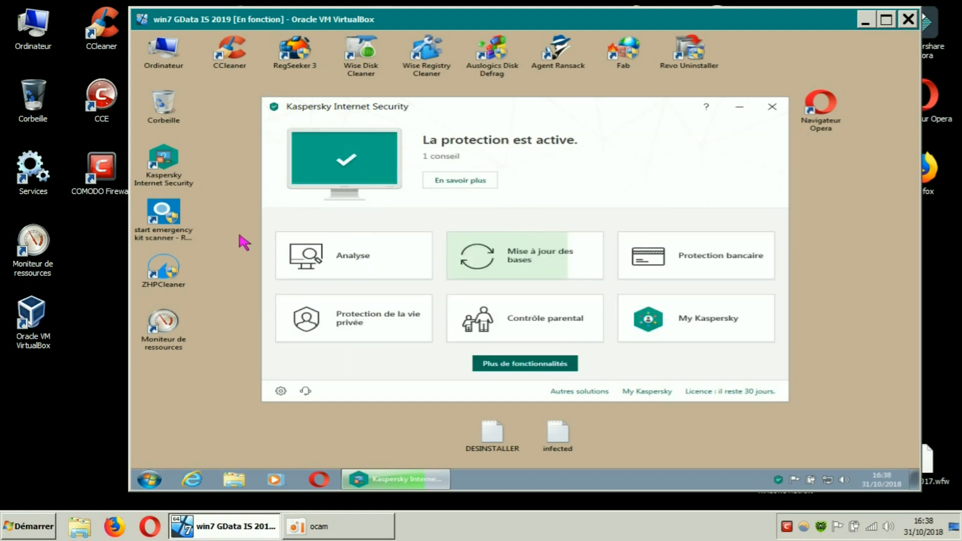
click(345, 264)
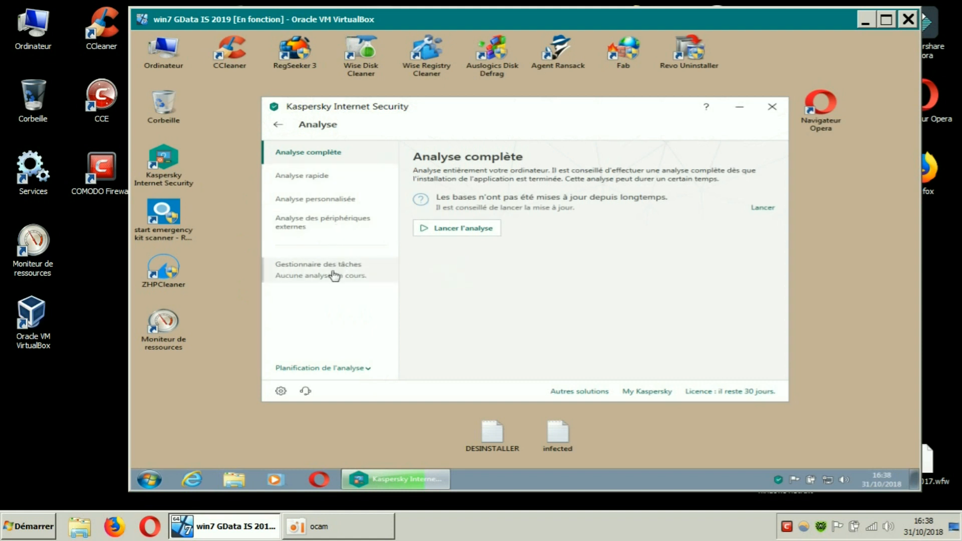
click(280, 126)
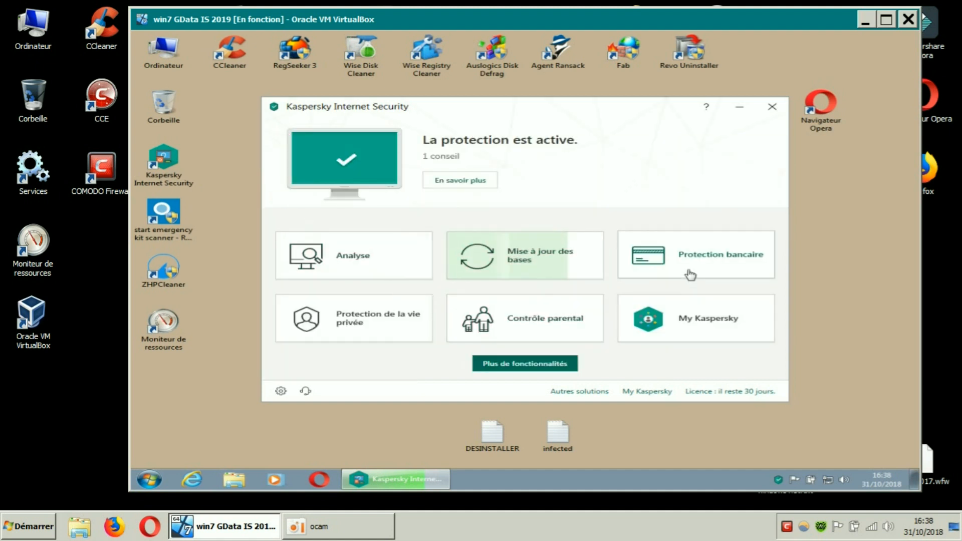
Set private browsing under Protection de la vie privée to "Interdire la collecte de données".
click(354, 327)
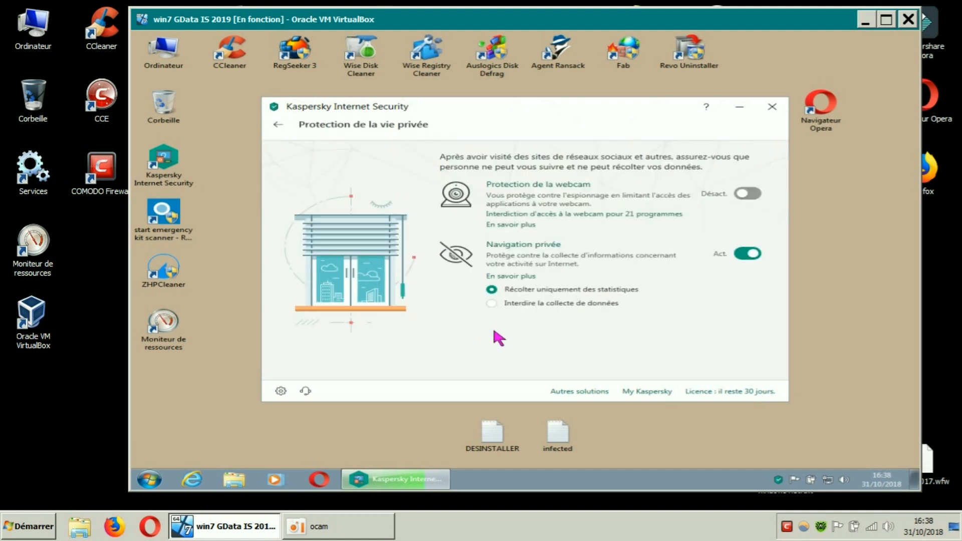
click(492, 304)
click(279, 126)
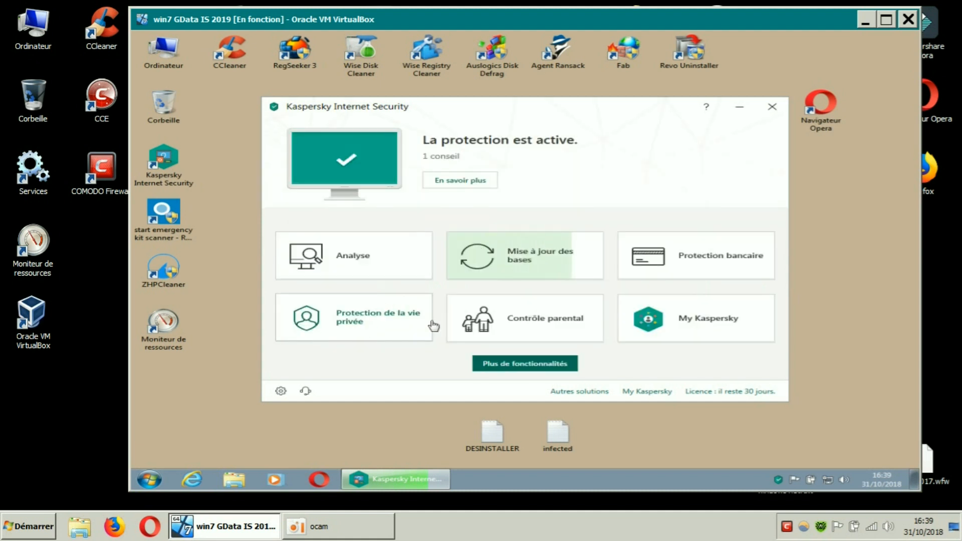
Look over the parental control page and the Protection, Mon réseau, Gestion des applications and Nettoyage et optimisation tools.
click(488, 326)
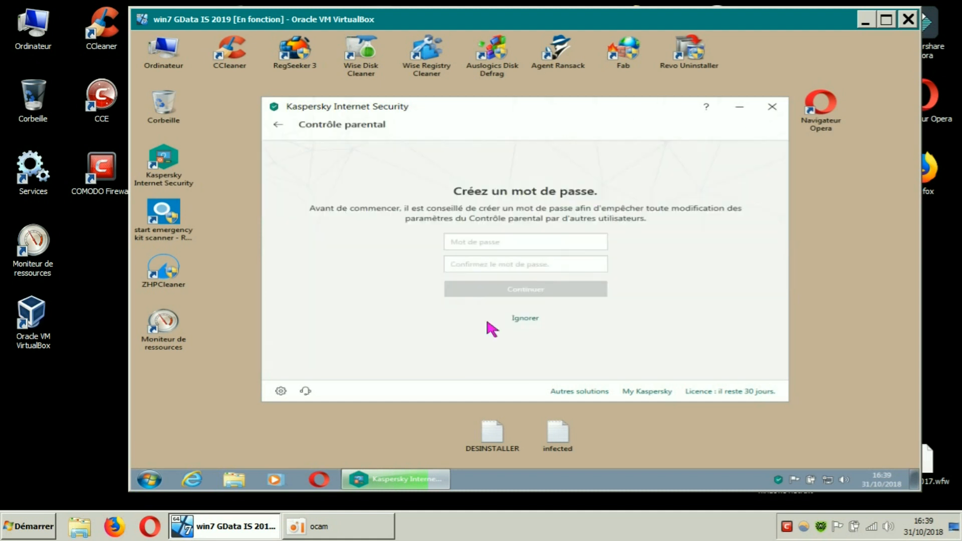
click(279, 126)
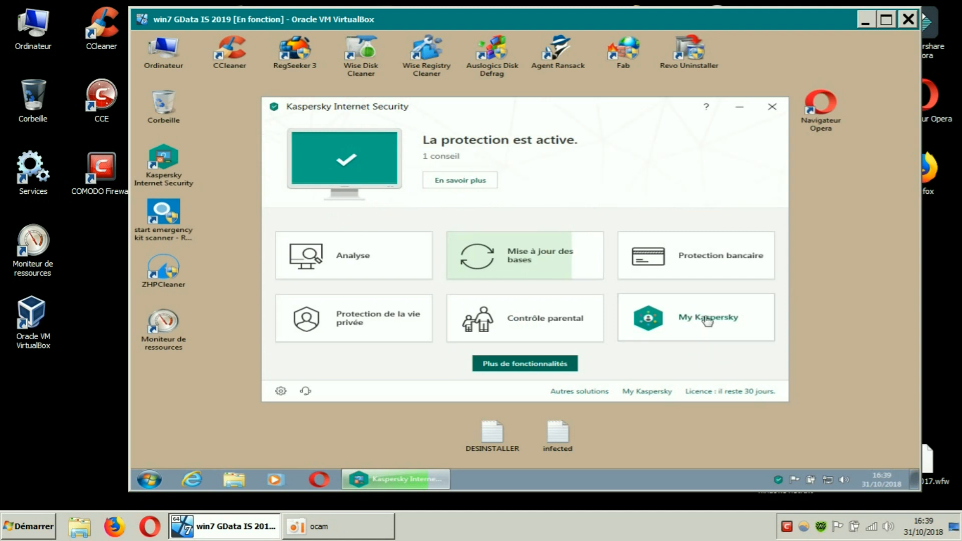
click(533, 367)
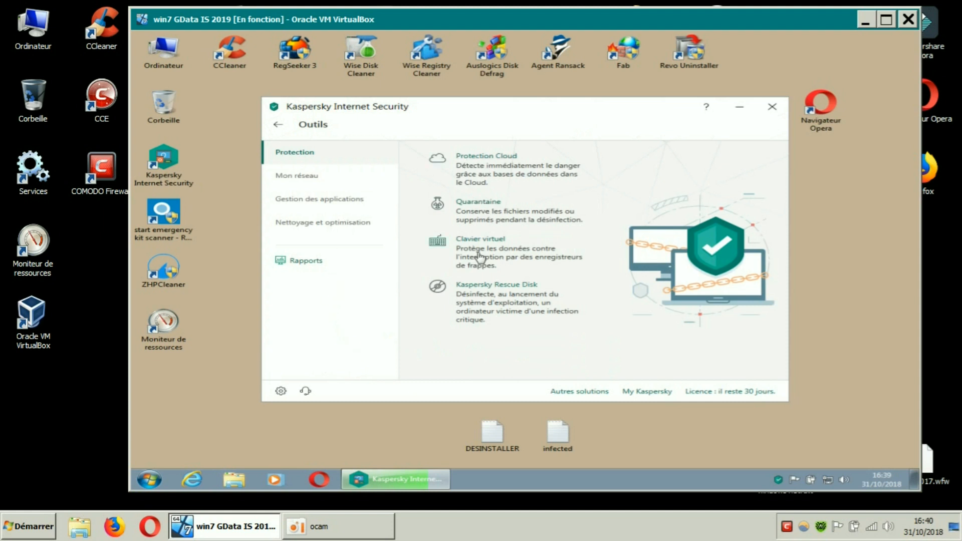
click(309, 175)
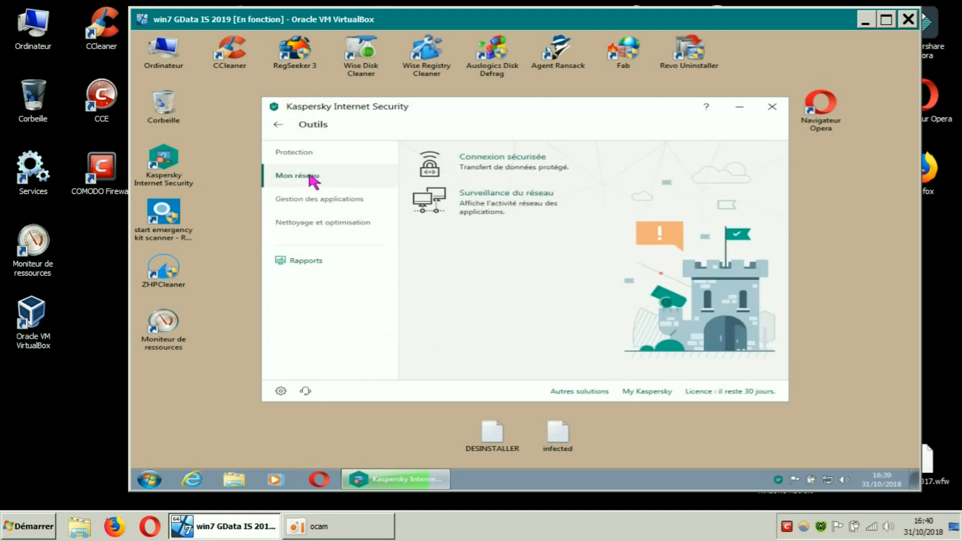
click(329, 200)
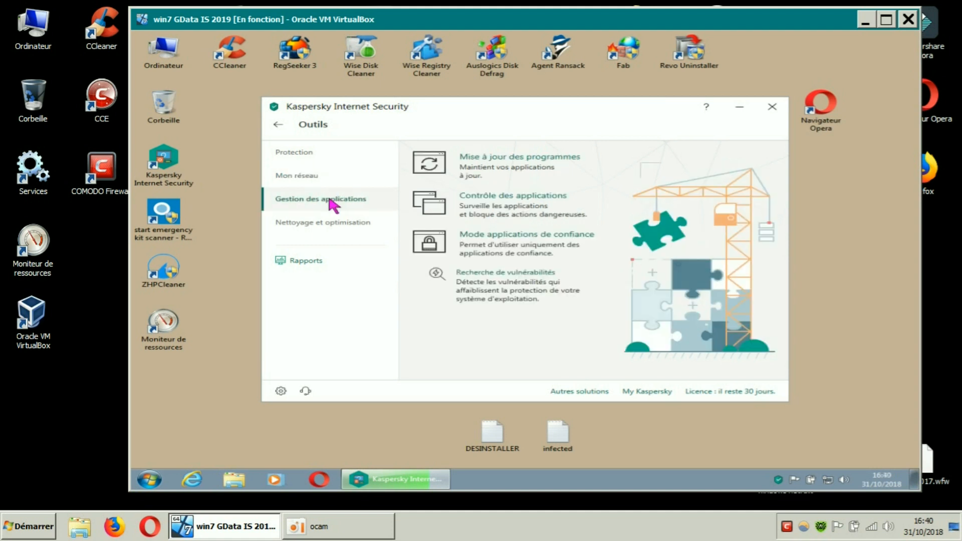
click(339, 228)
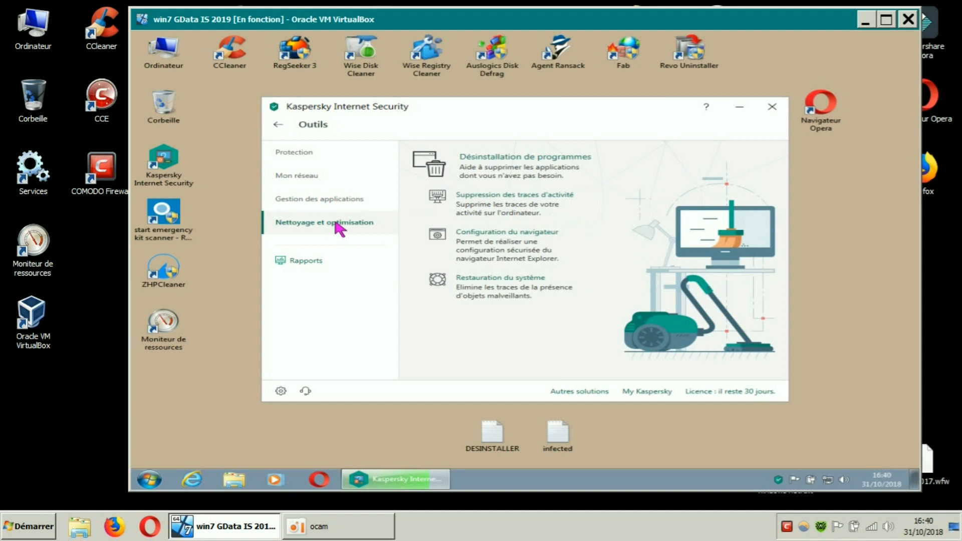
Examine the general settings and the full list of protection components in the configuration.
click(280, 391)
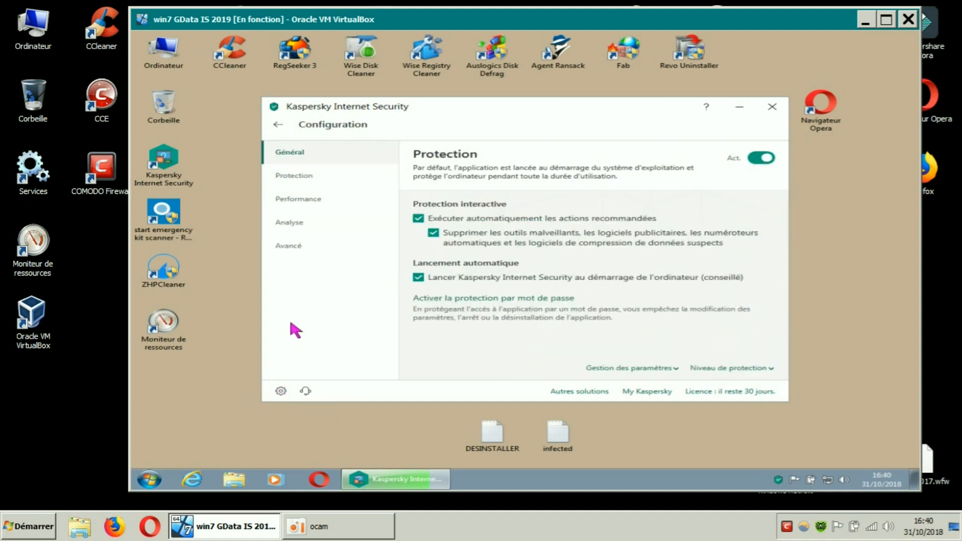
click(309, 178)
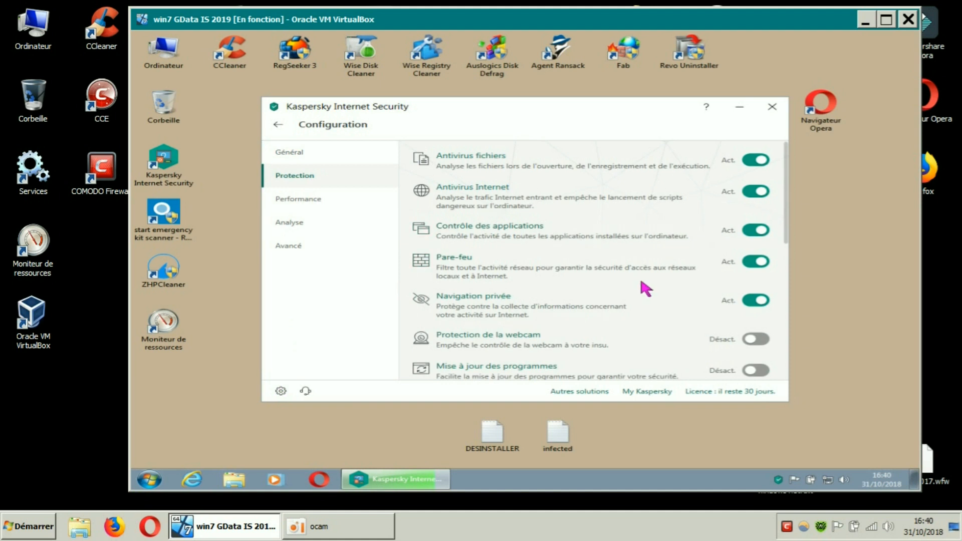
scroll(682, 297, down, 3)
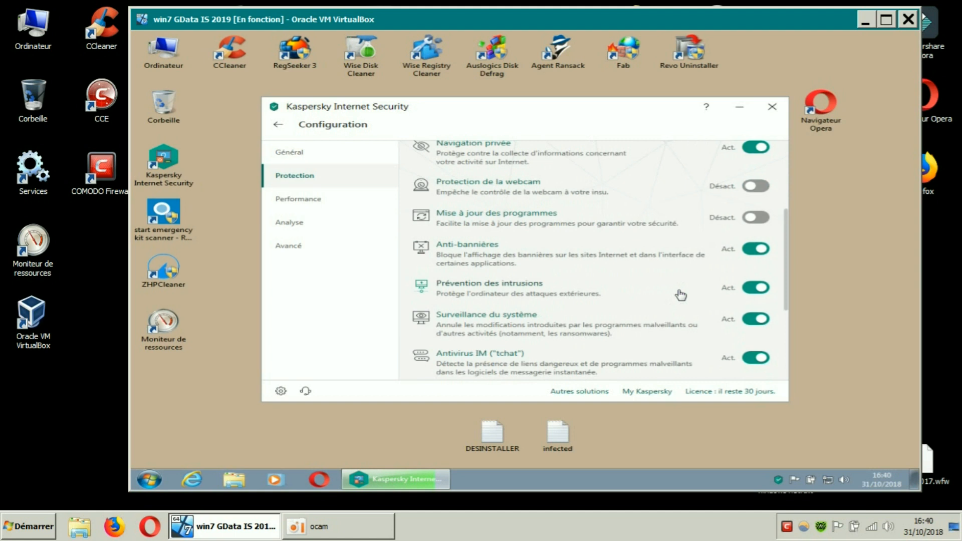
scroll(680, 295, down, 3)
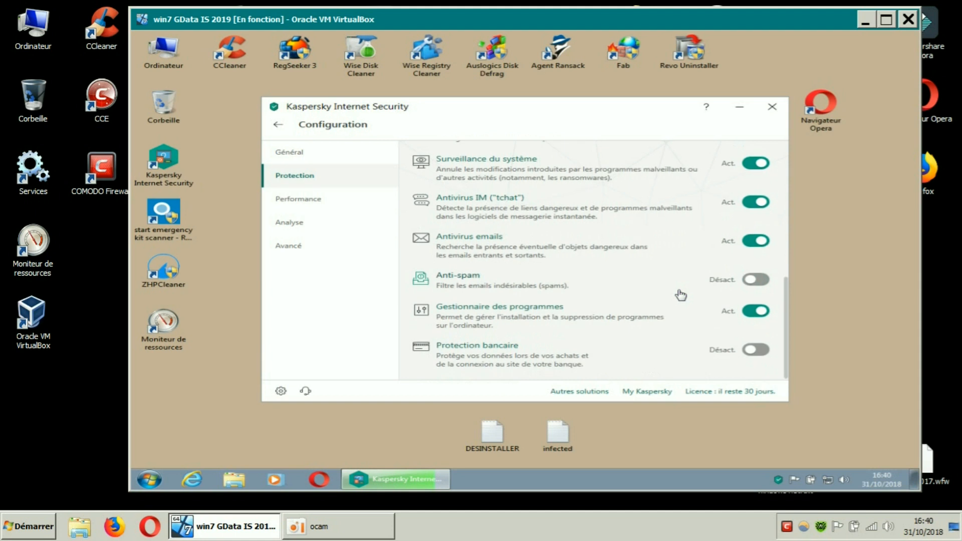
scroll(680, 296, up, 6)
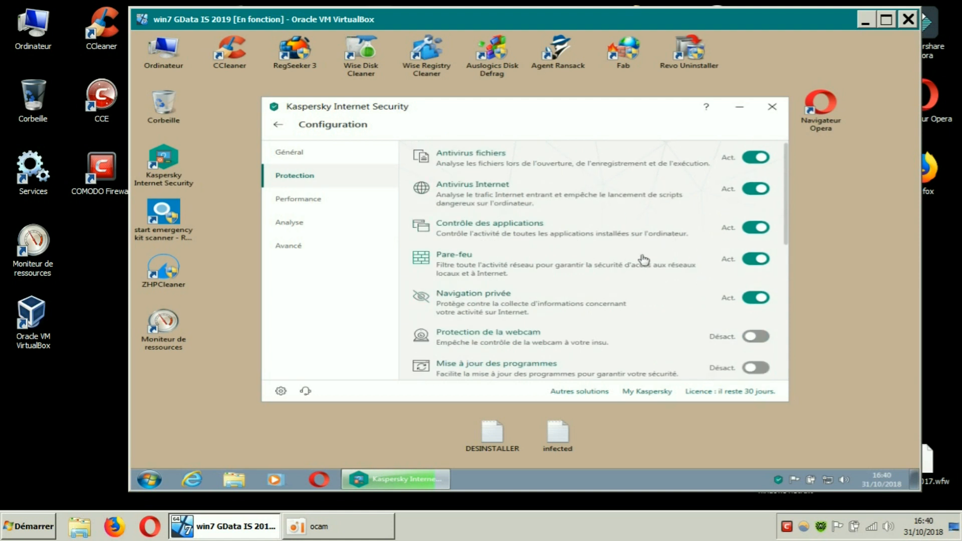
scroll(645, 261, down, 1)
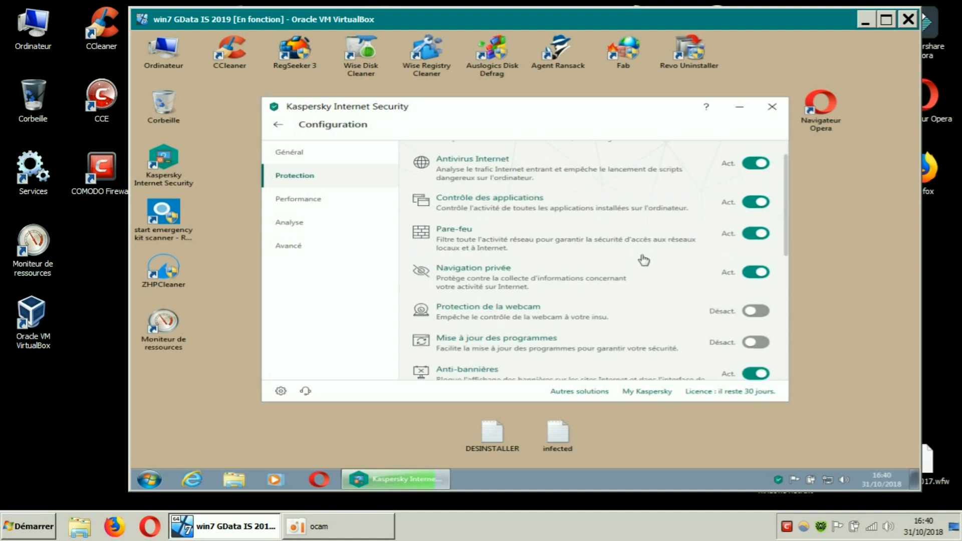
scroll(643, 260, up, 1)
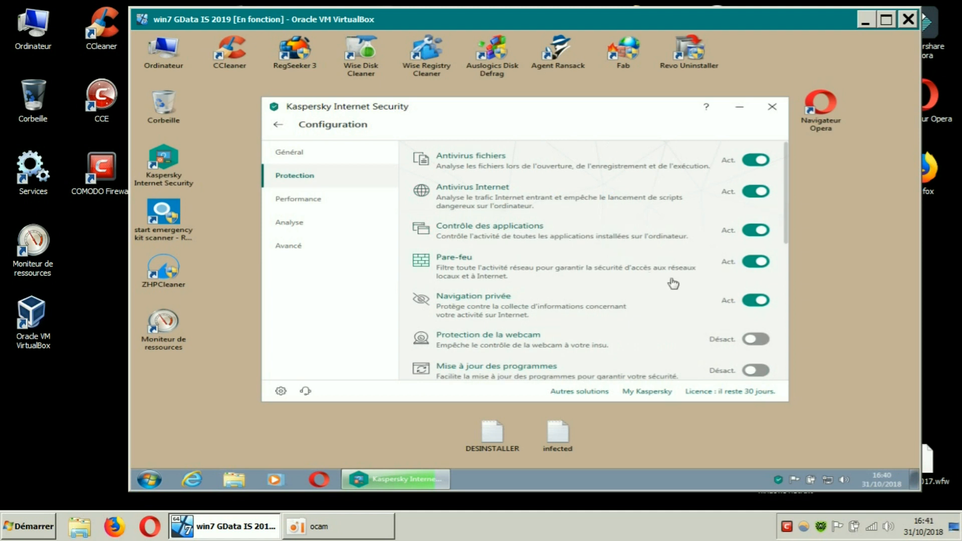
scroll(677, 283, down, 1)
scroll(678, 283, down, 3)
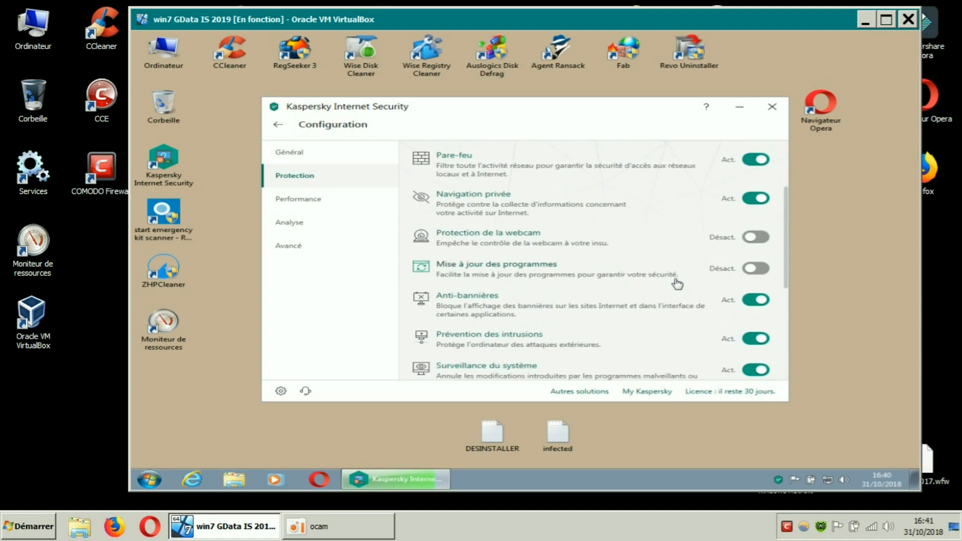
scroll(677, 283, down, 1)
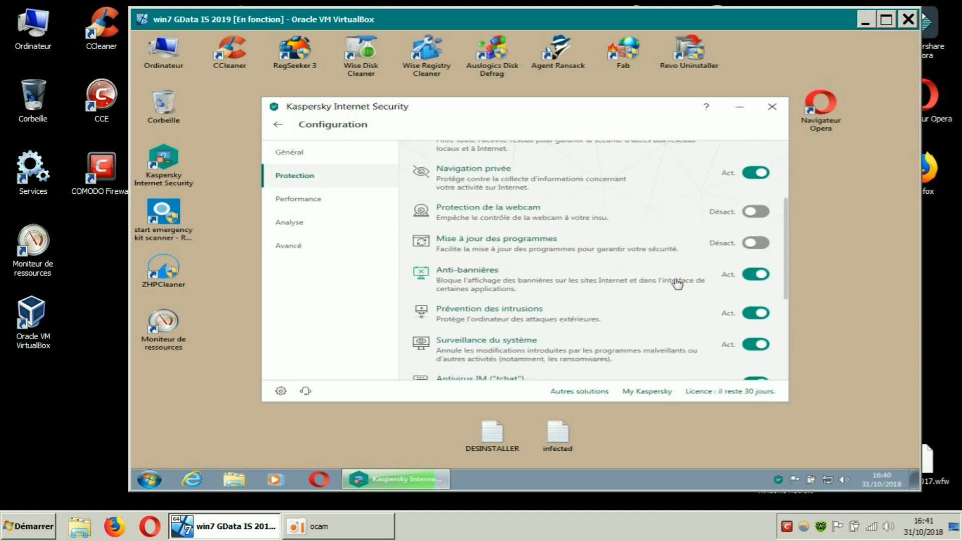
scroll(678, 283, down, 3)
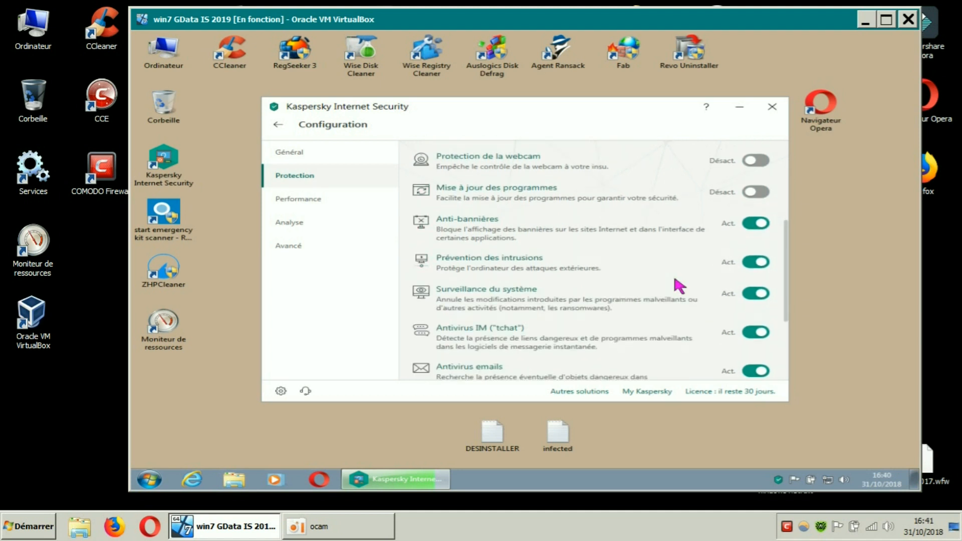
scroll(678, 284, down, 4)
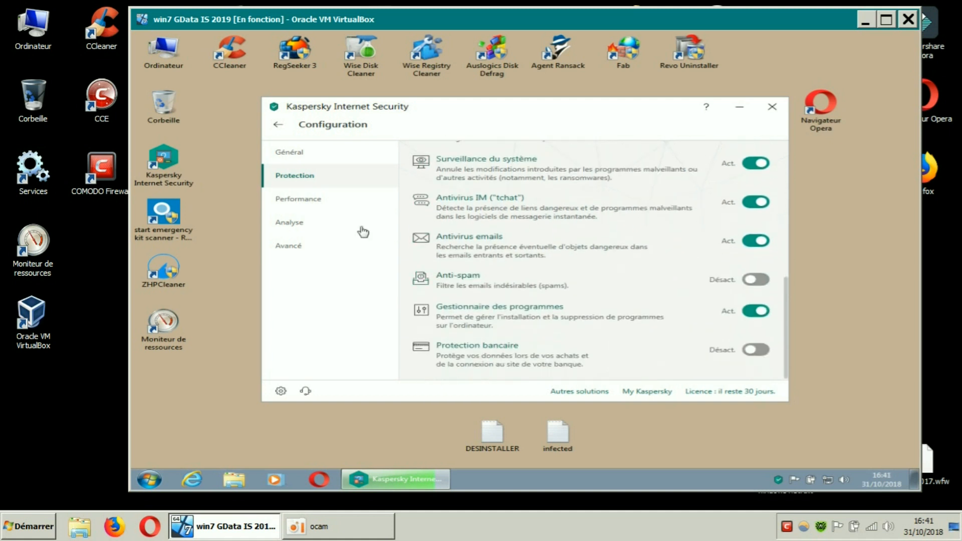
Review the Performance and Analyse settings, including the advanced scan configuration choices.
click(321, 199)
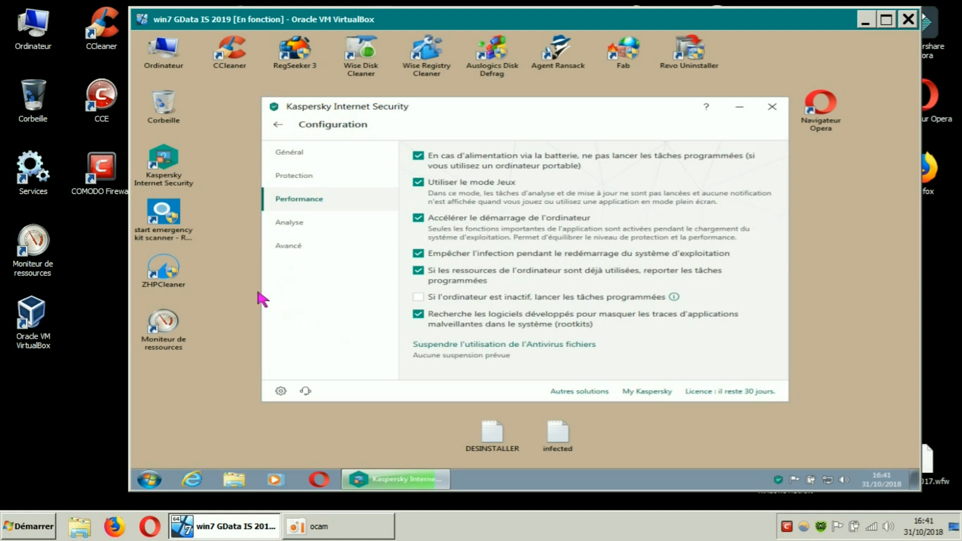
click(287, 221)
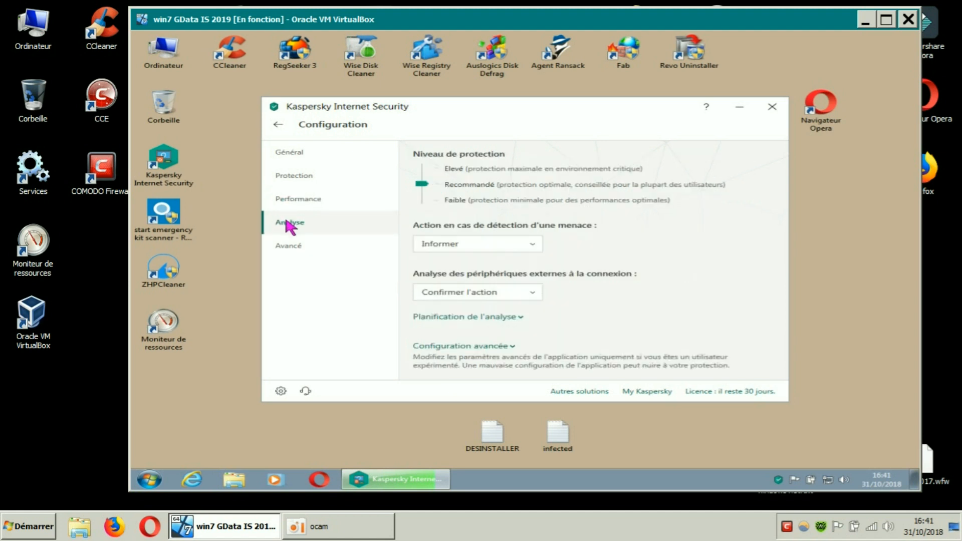
click(507, 347)
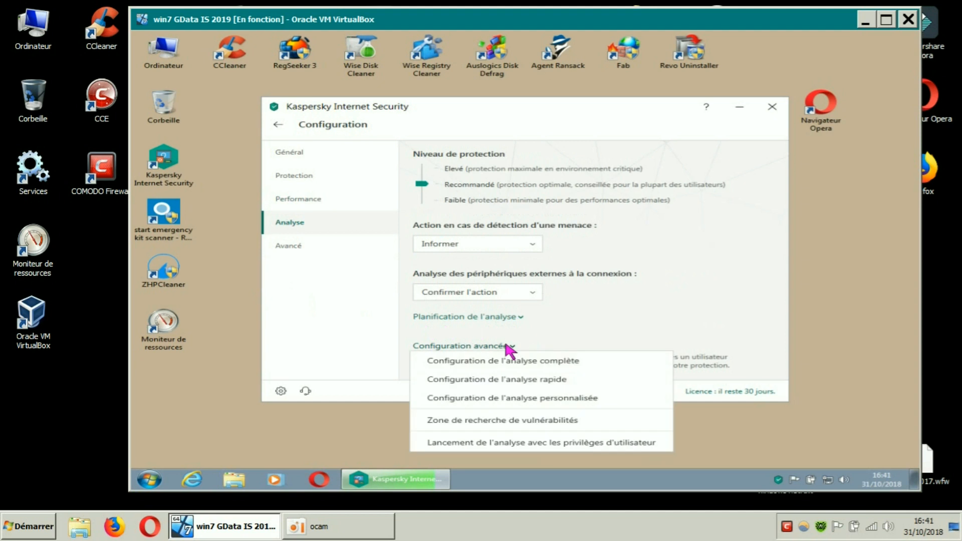
click(331, 275)
drag(645, 105, 621, 90)
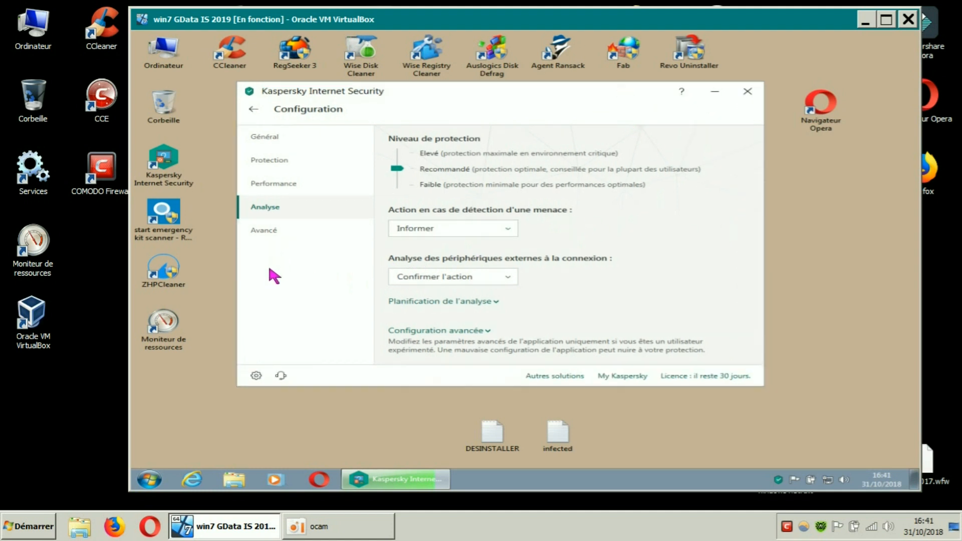
Look through the list of advanced settings categories in the configuration.
click(266, 230)
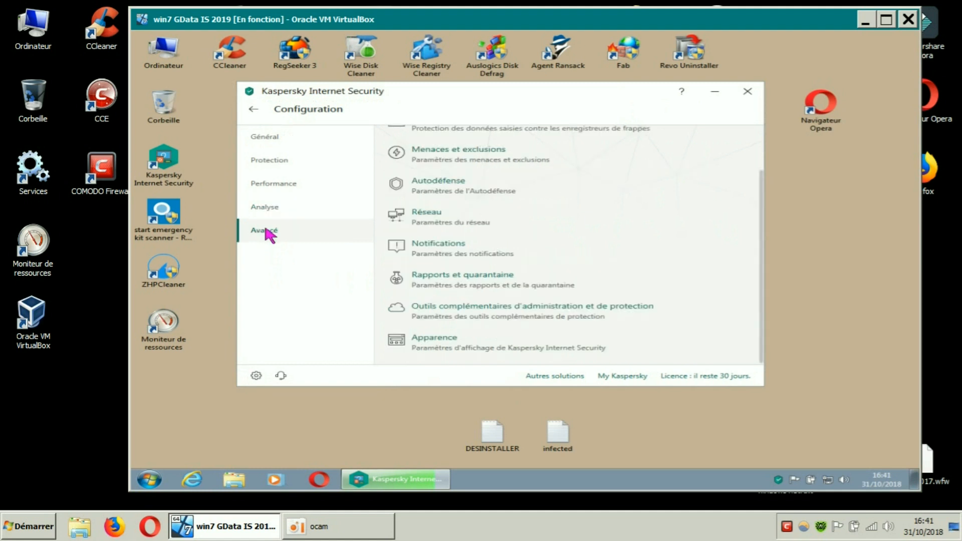
scroll(723, 207, up, 2)
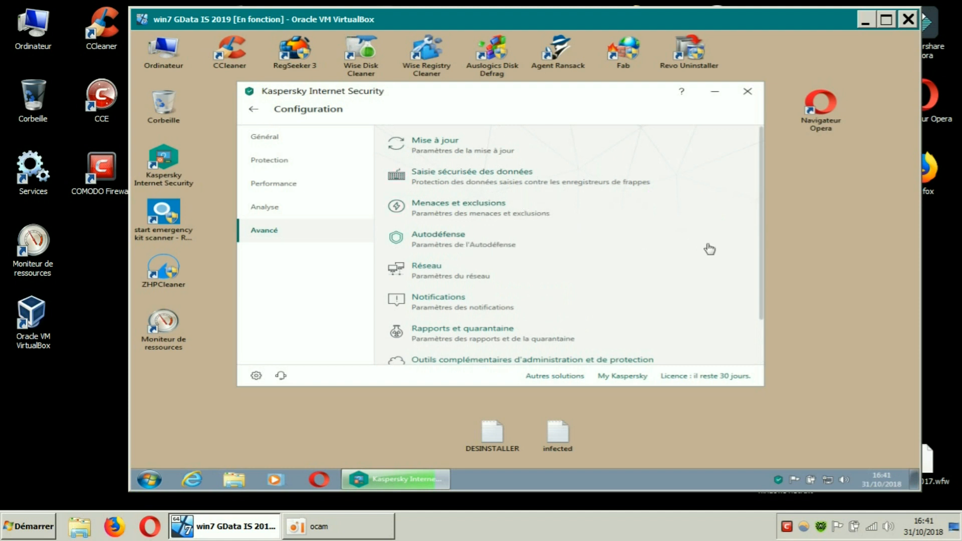
scroll(710, 249, down, 1)
scroll(709, 249, up, 1)
Examine the update settings and the available database update launch modes, returning to the advanced settings list.
click(451, 145)
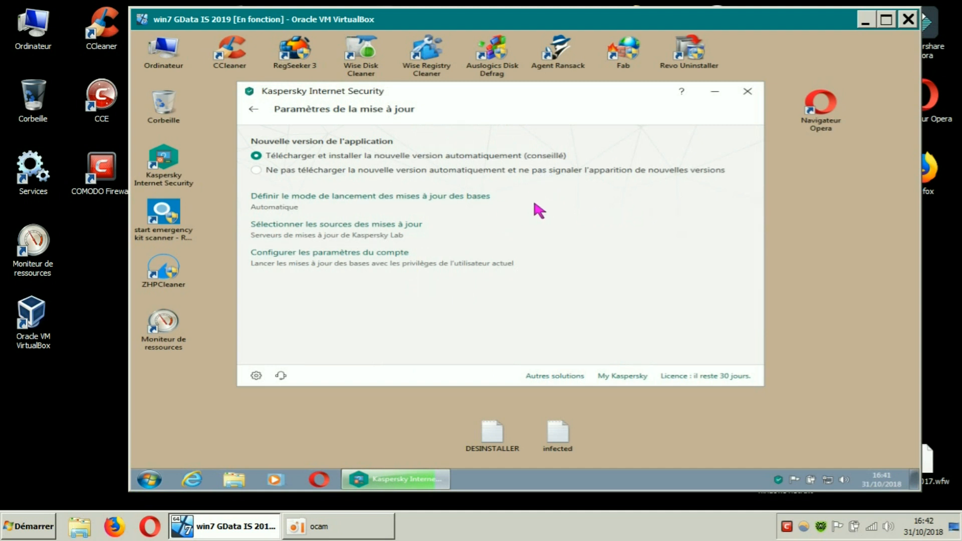
click(464, 198)
click(596, 267)
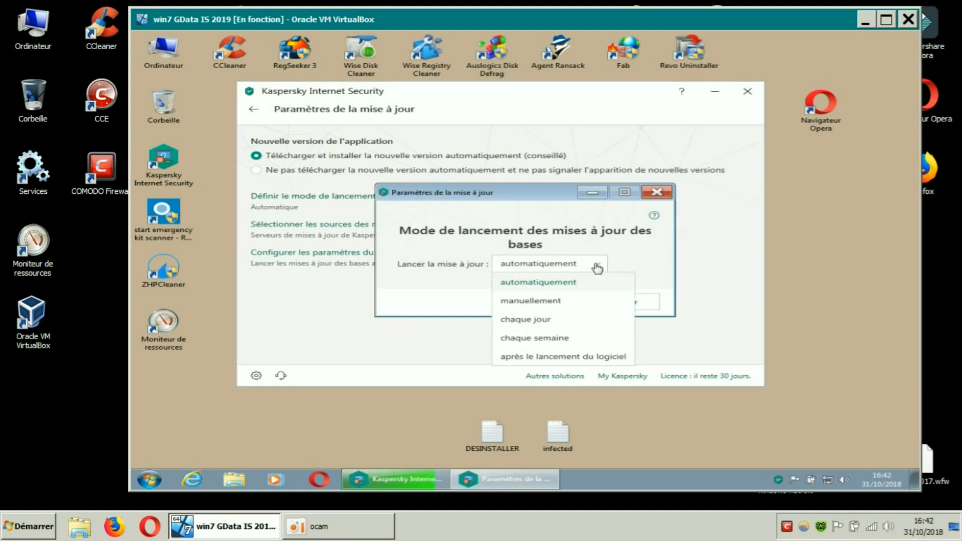
click(631, 255)
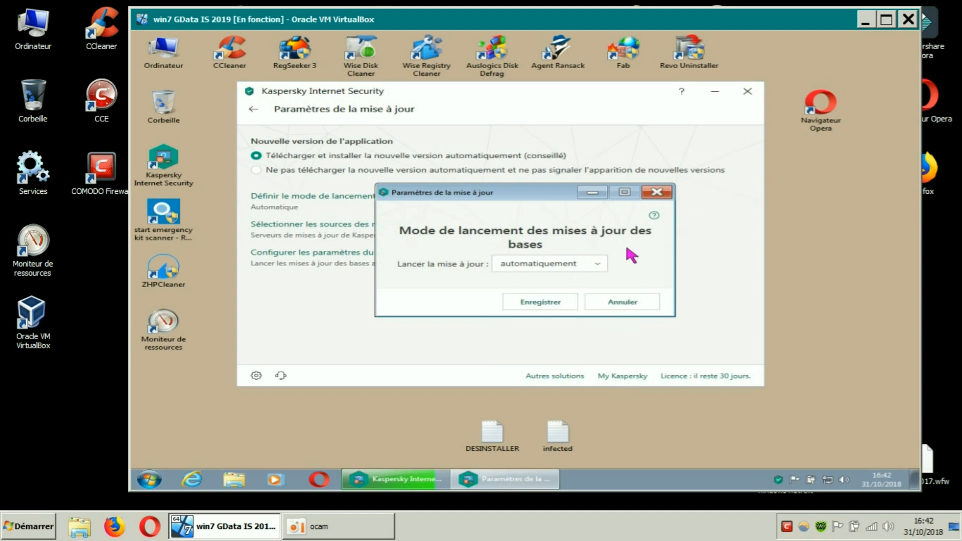
click(660, 196)
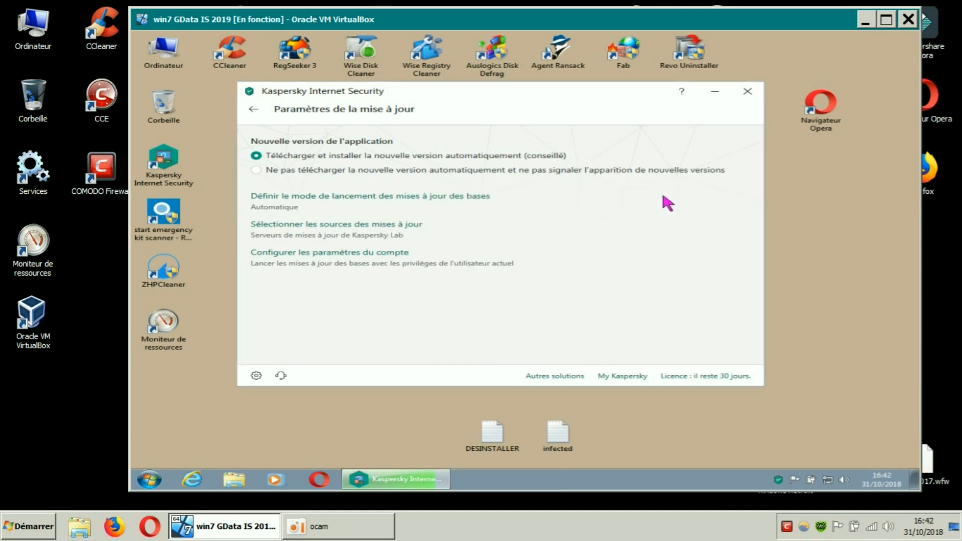
click(254, 111)
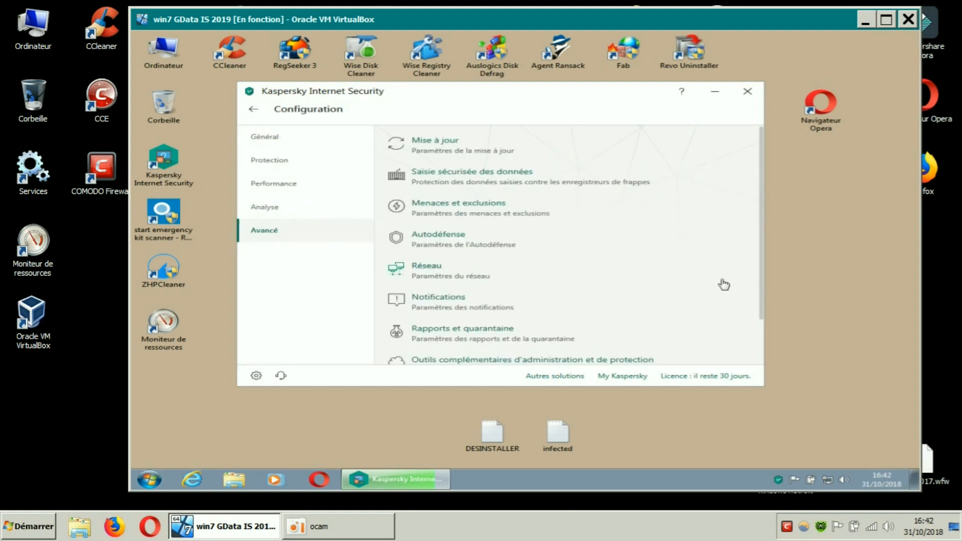
scroll(724, 285, down, 2)
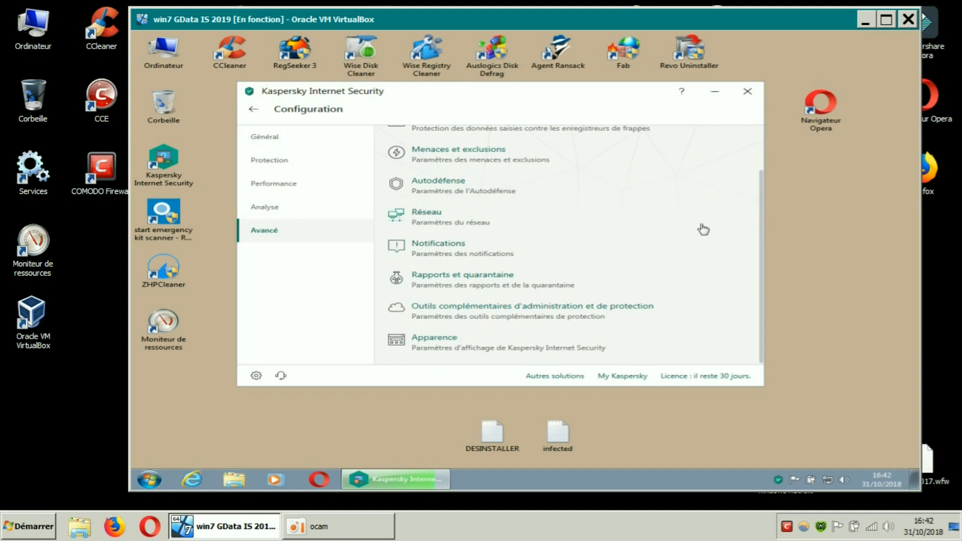
Examine the additional protection tools and appearance settings, then return to the application's main screen.
click(534, 312)
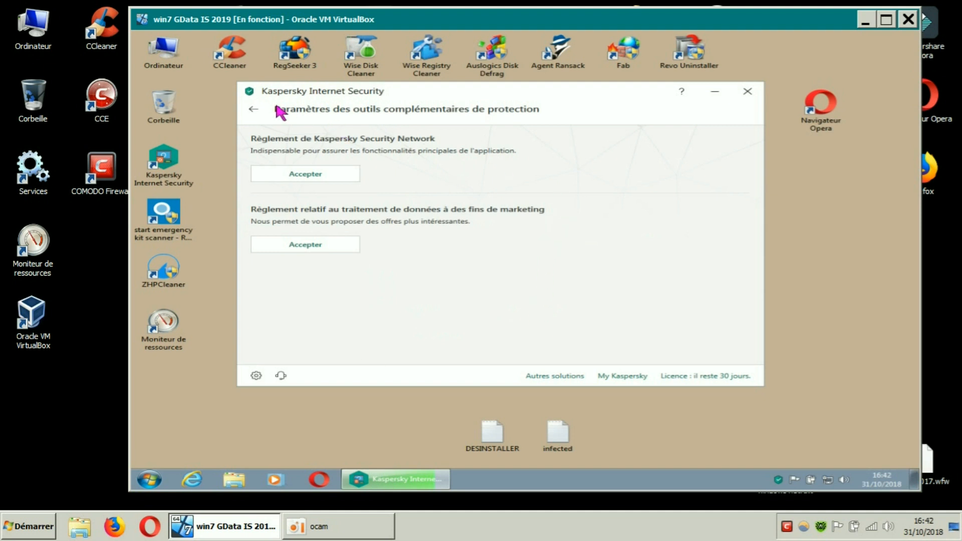
click(254, 109)
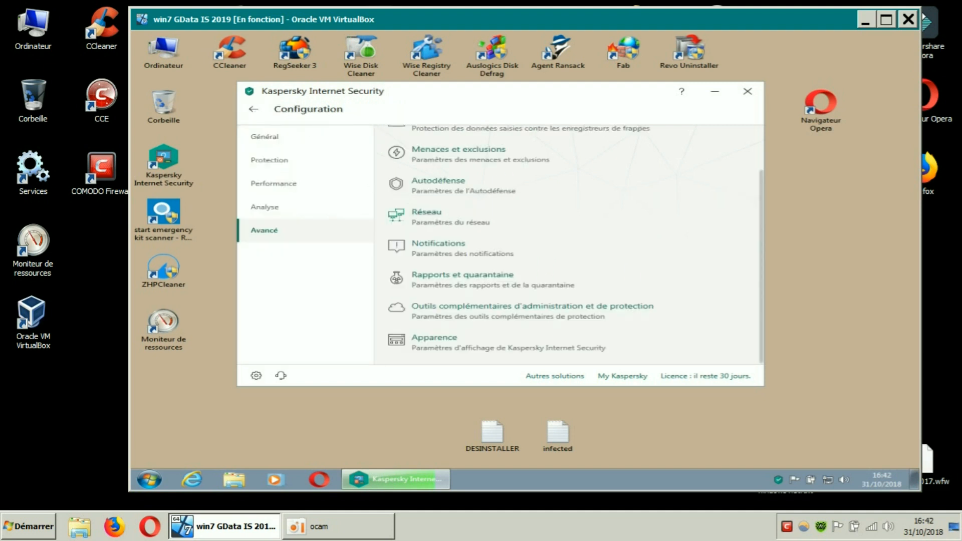
click(442, 342)
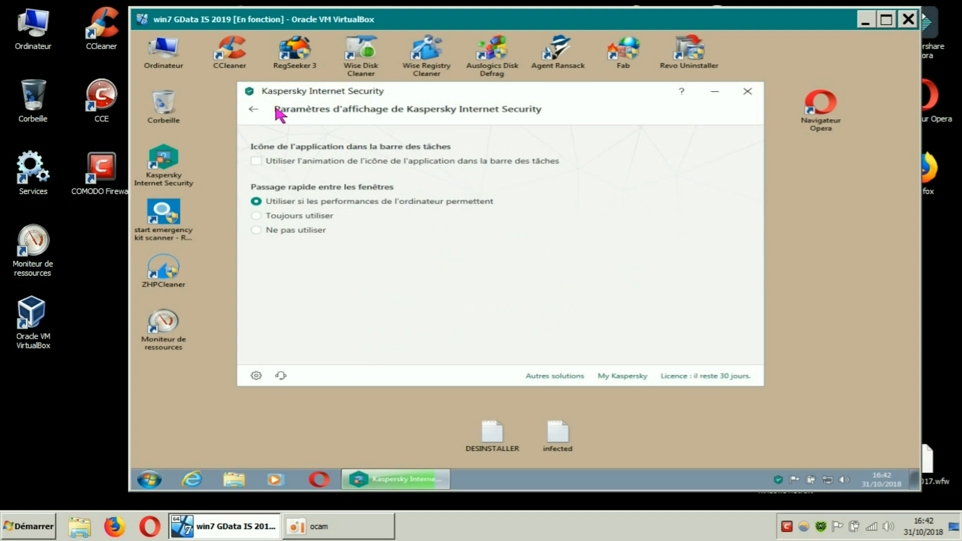
click(255, 111)
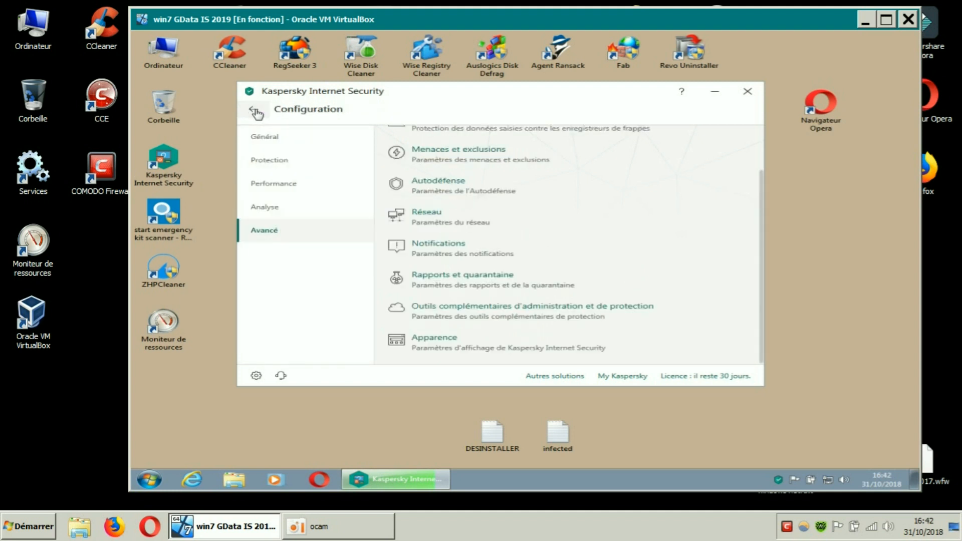
click(255, 112)
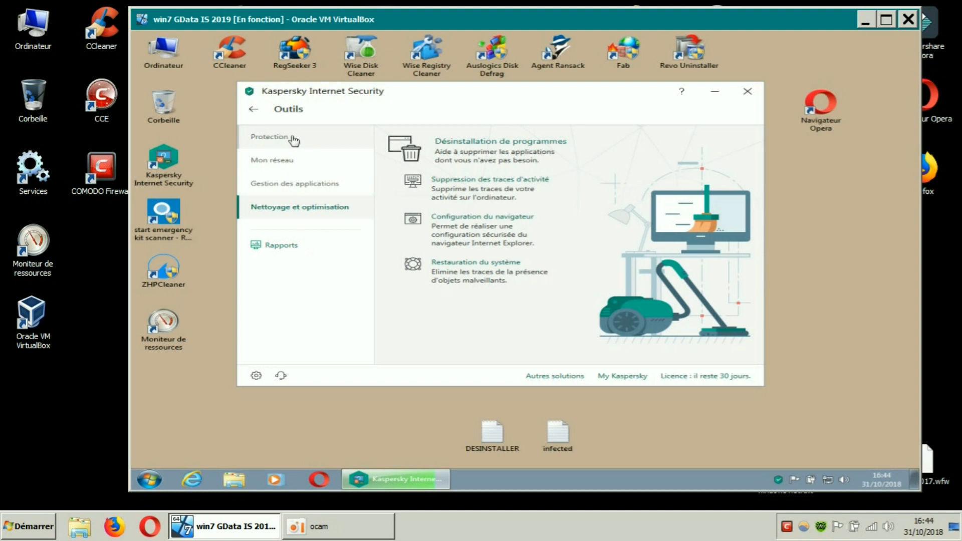
click(254, 109)
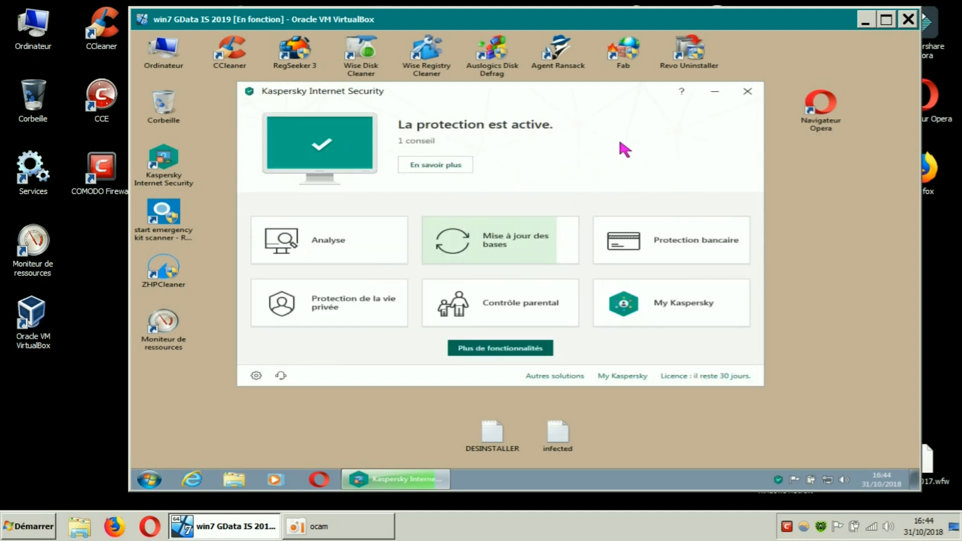
Open the application network rules from the firewall (Pare-feu) settings and enlarge the rules window.
drag(558, 95, 586, 108)
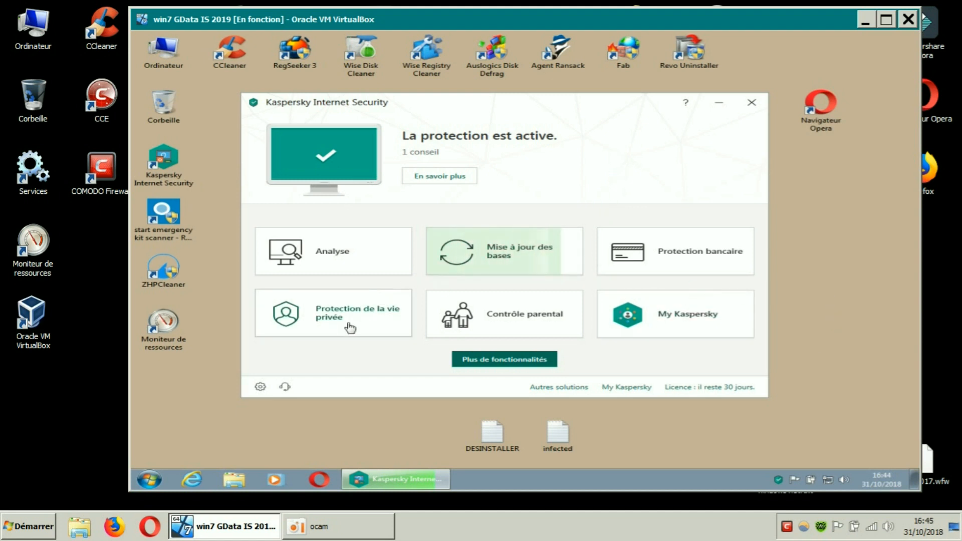
click(260, 387)
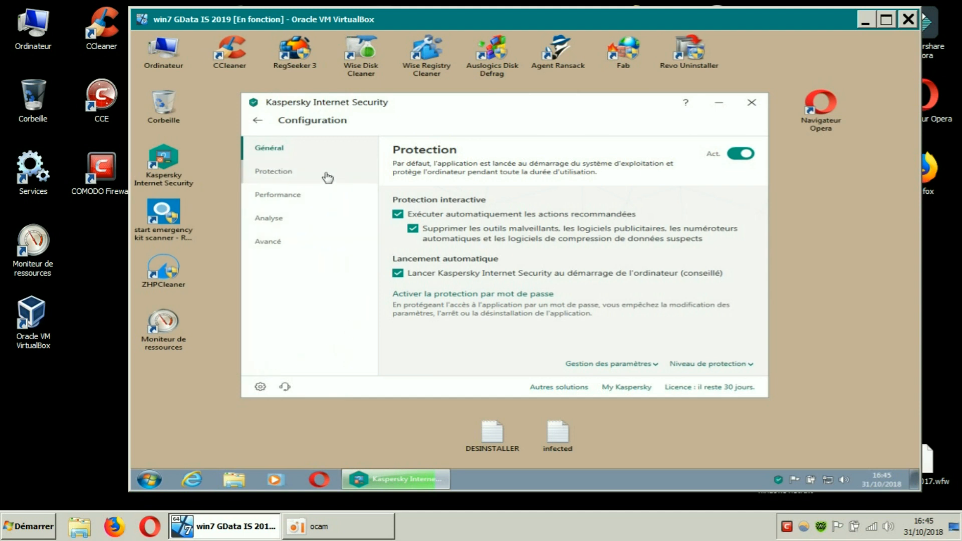
click(288, 175)
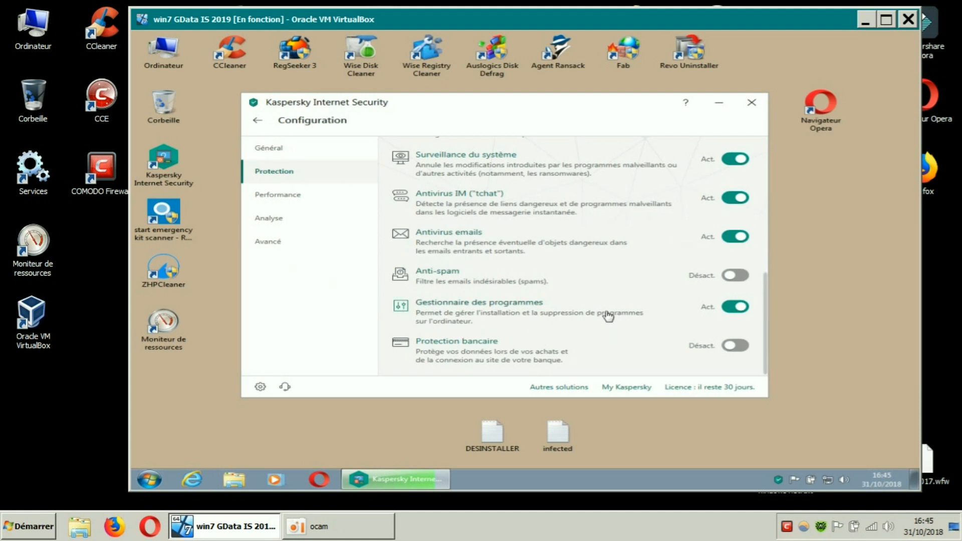
scroll(608, 315, up, 5)
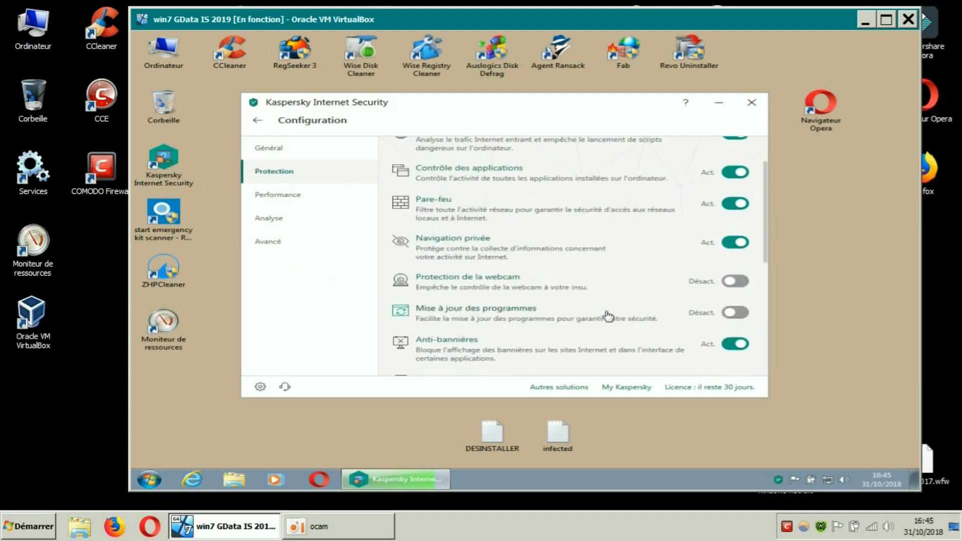
click(436, 204)
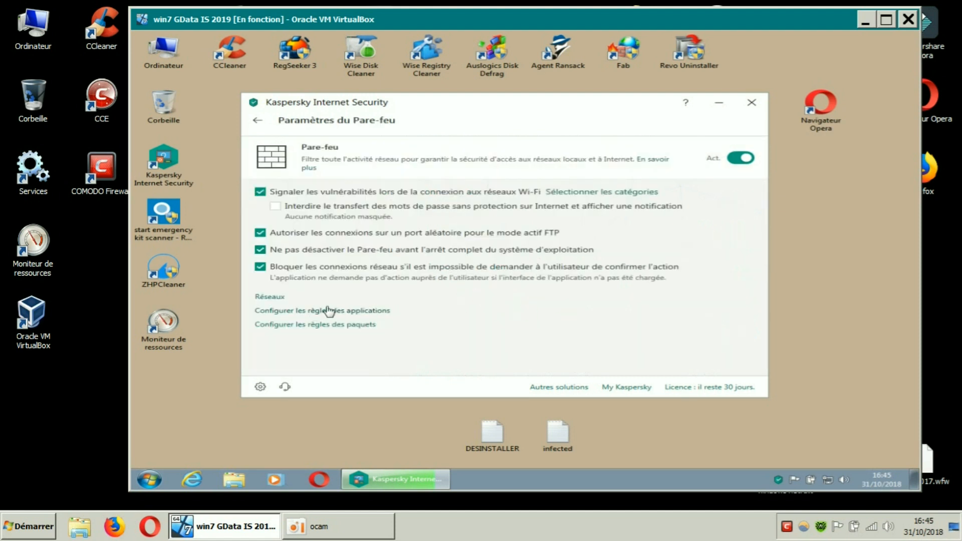
click(385, 312)
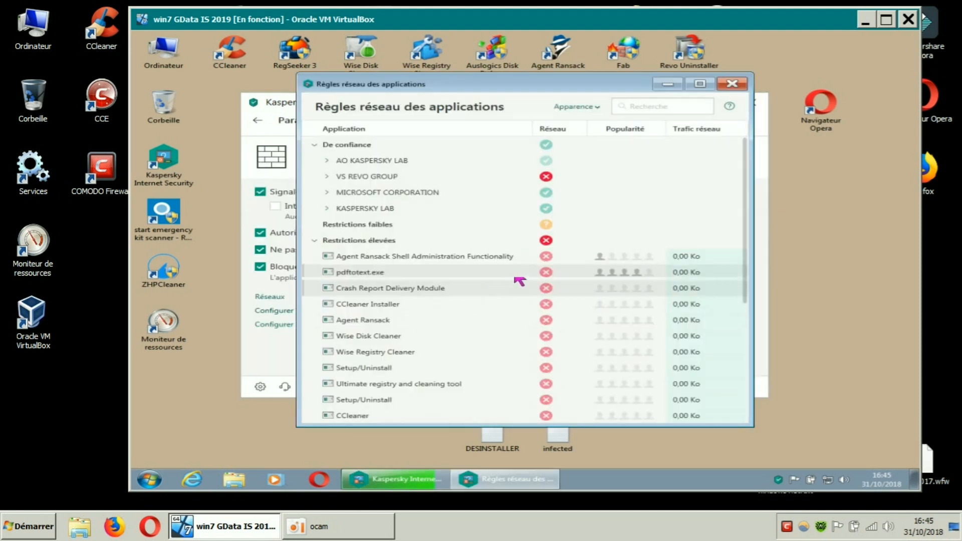
drag(555, 88, 410, 50)
drag(630, 394, 832, 467)
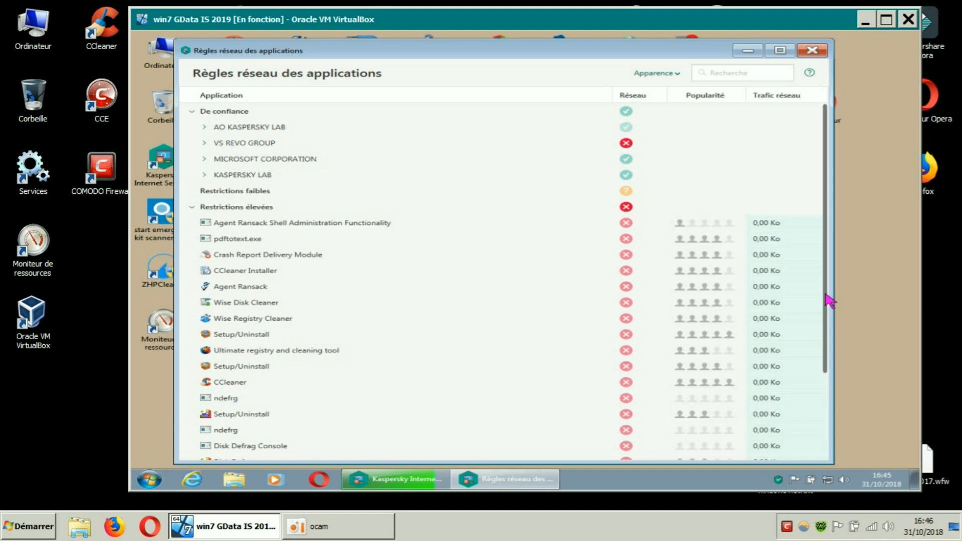
Look through the network rules for all applications and collapse the Restrictions élevées and De confiance groups.
drag(826, 294, 828, 418)
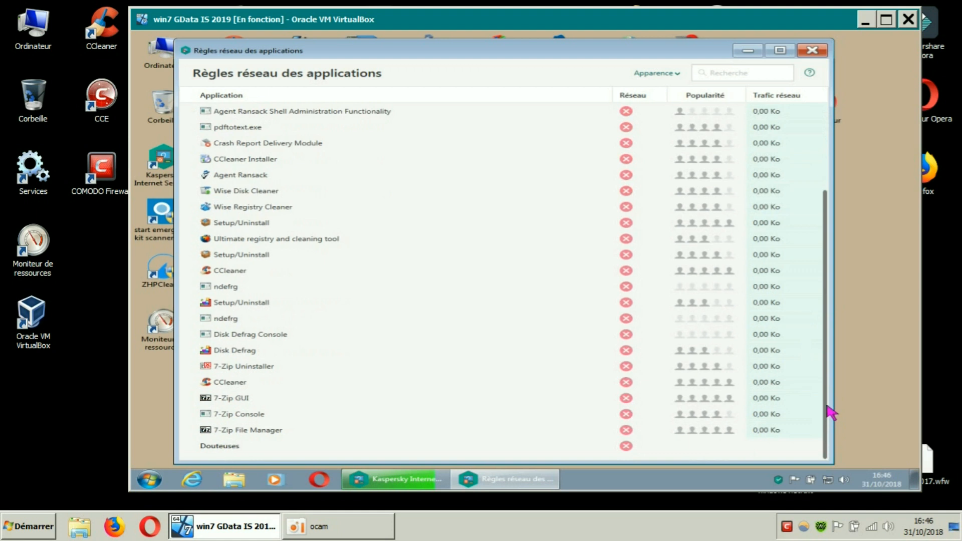
scroll(832, 411, up, 5)
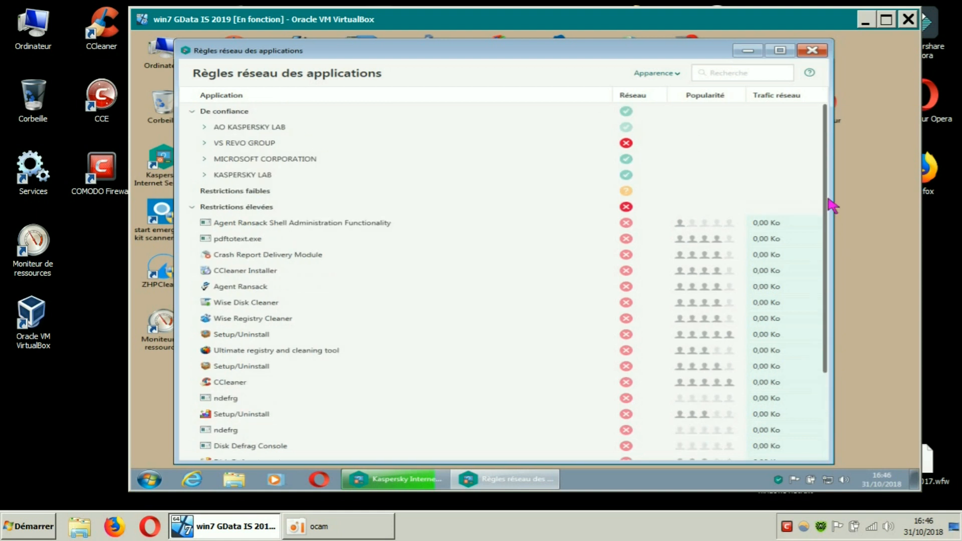
mouse_move(616, 196)
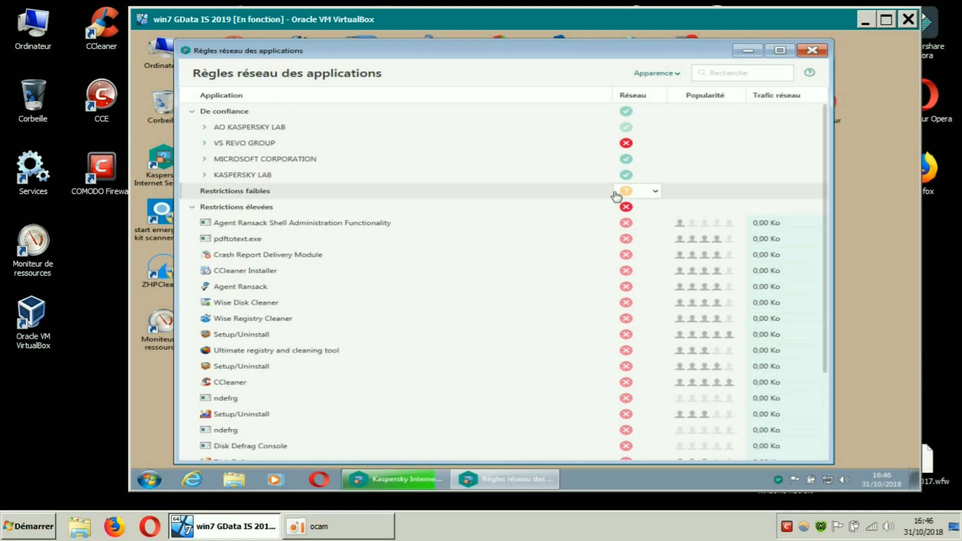
click(191, 210)
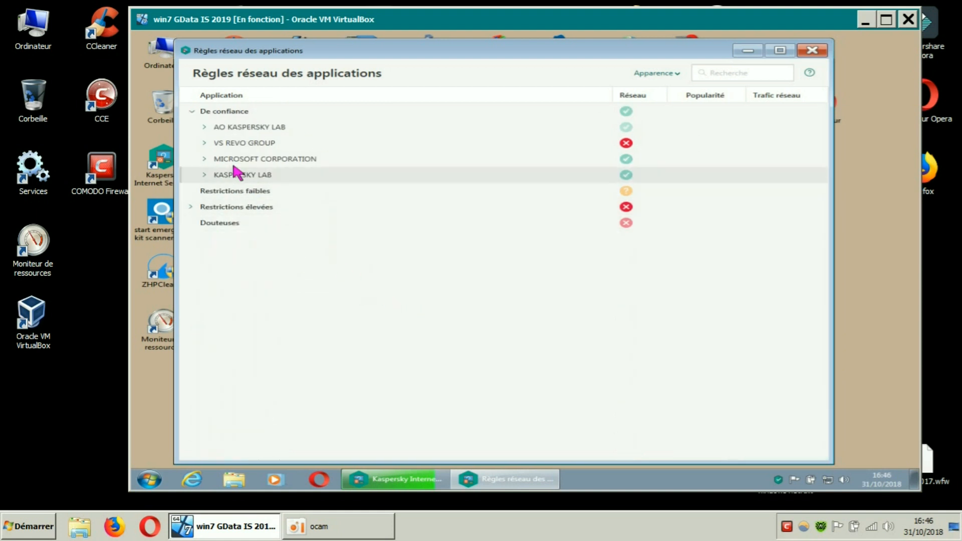
click(192, 111)
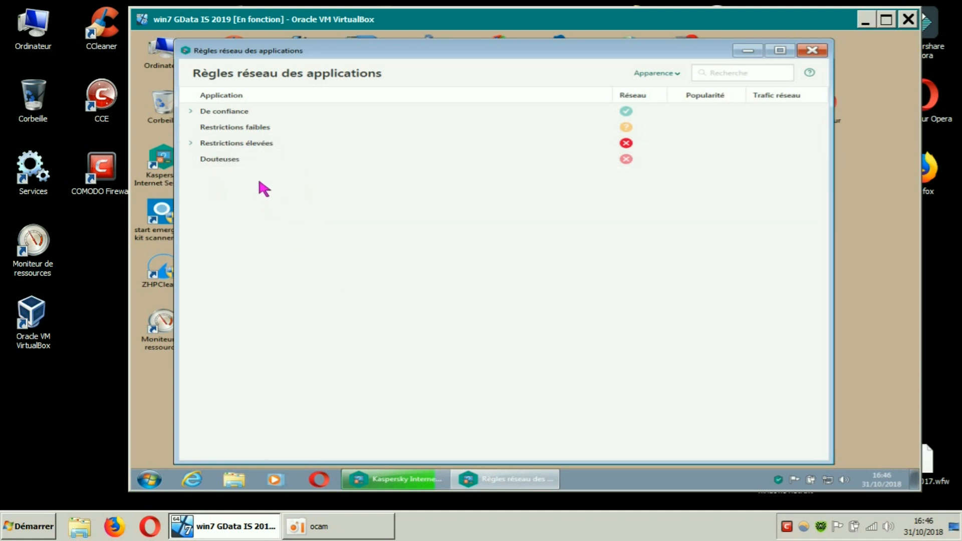
Examine the network rule for the VS REVO GROUP application among the trusted programs, collapsing the groups again.
click(191, 111)
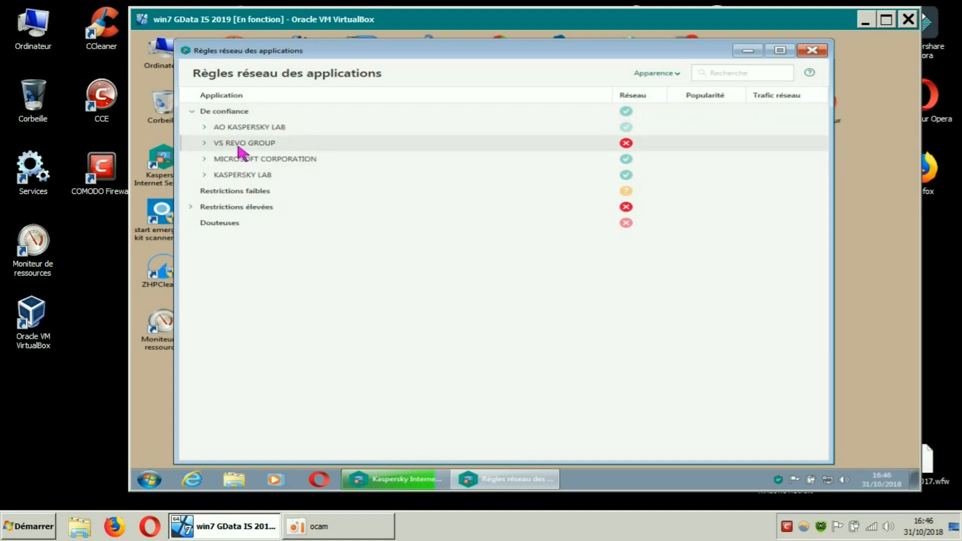
click(205, 143)
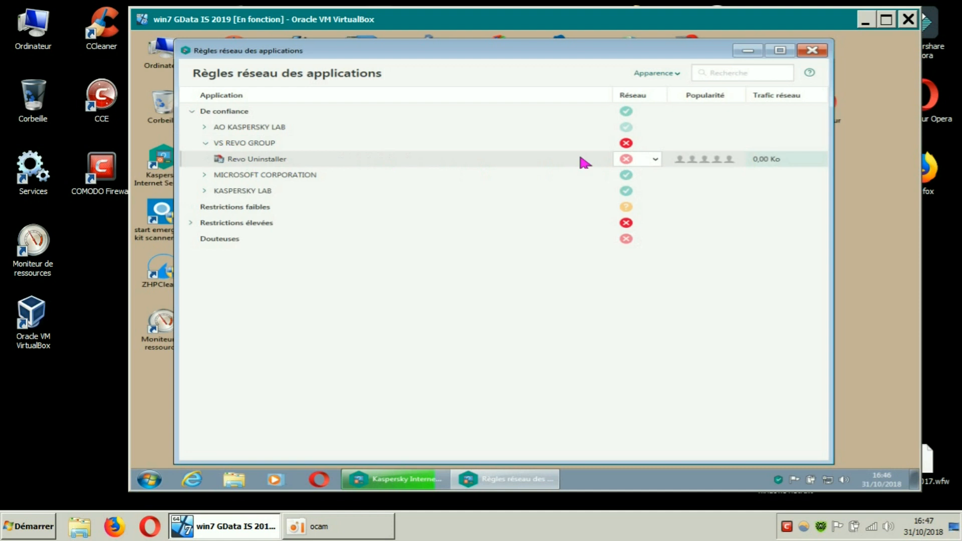
click(206, 144)
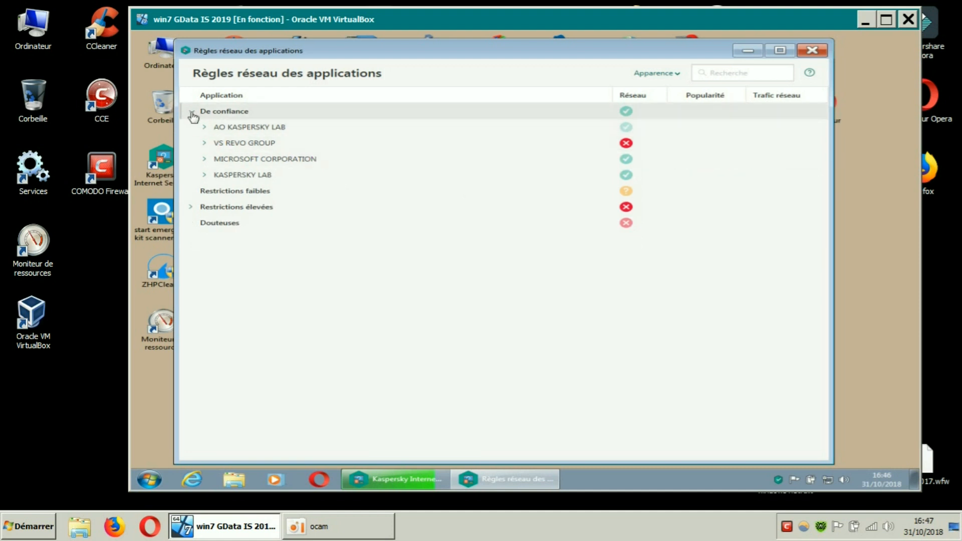
click(192, 111)
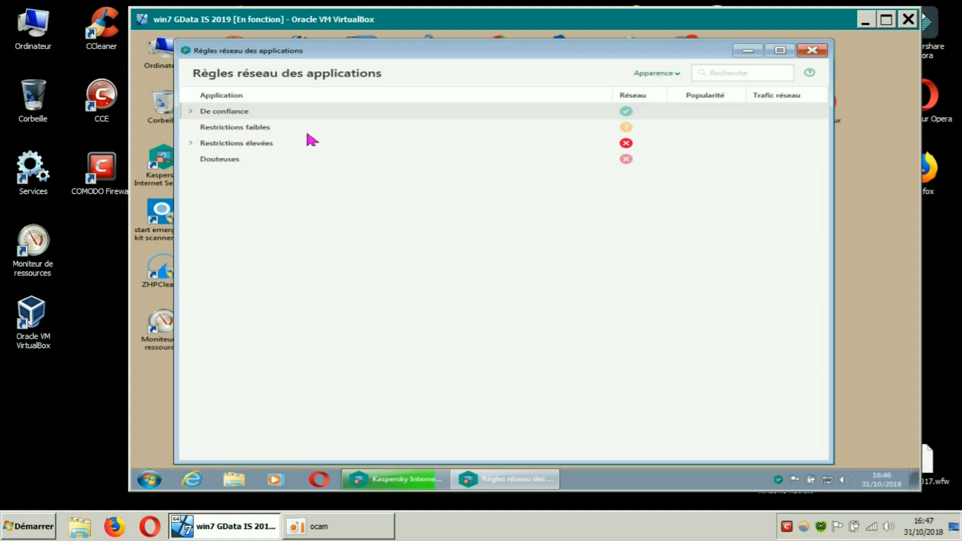
Examine the network permission choices for Agent Ransack Shell Administration Functionality under Restrictions élevées, then collapse that group.
click(192, 144)
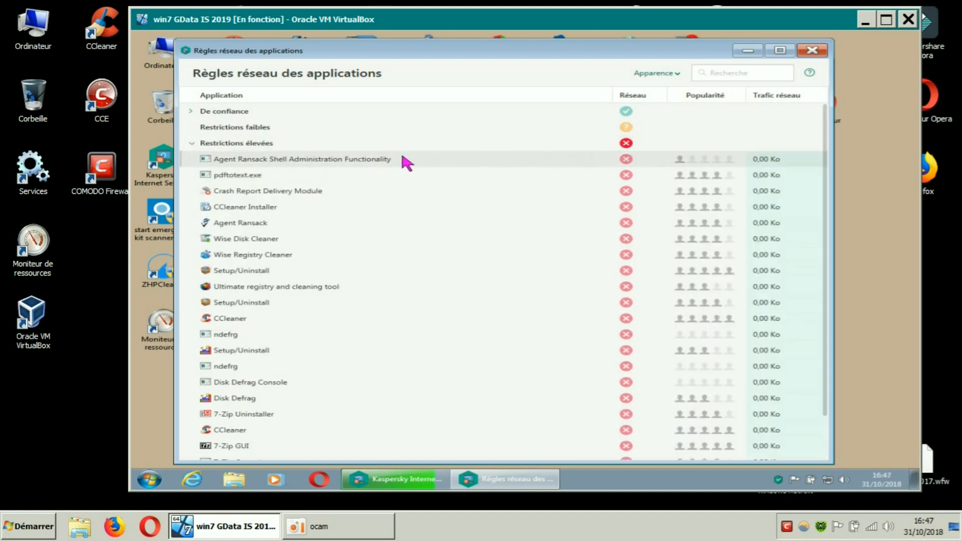
click(651, 160)
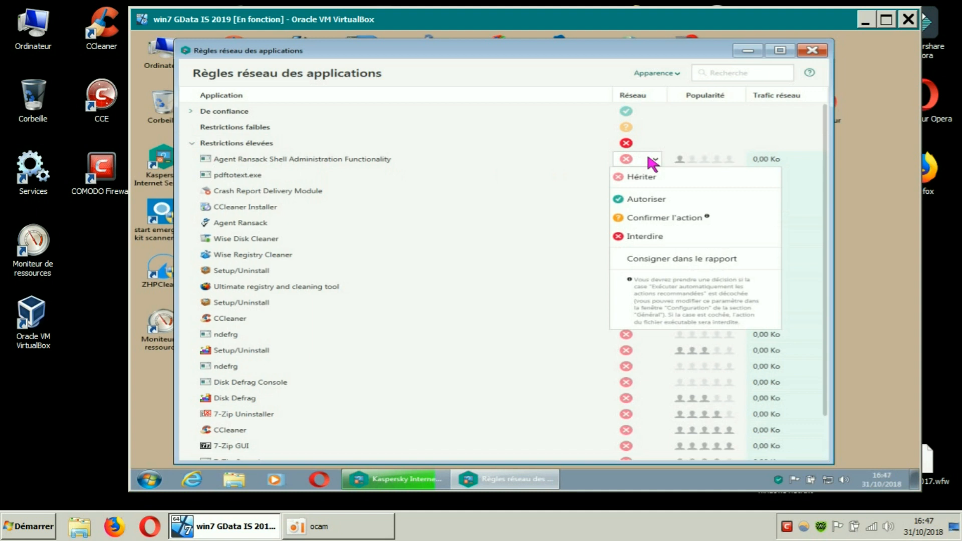
click(193, 145)
click(193, 145)
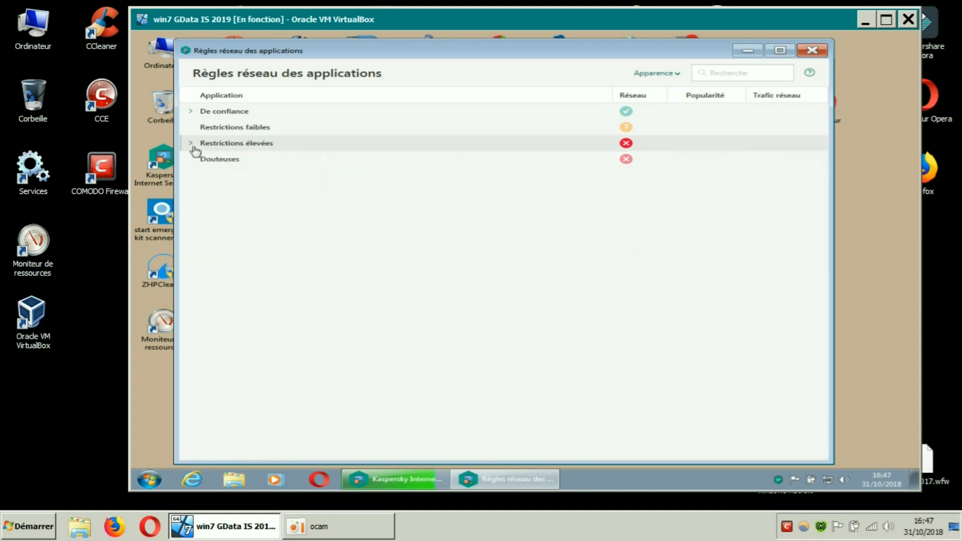
Add the notepad application from the C: drive's Windows folder to the Restrictions élevées group.
right_click(261, 148)
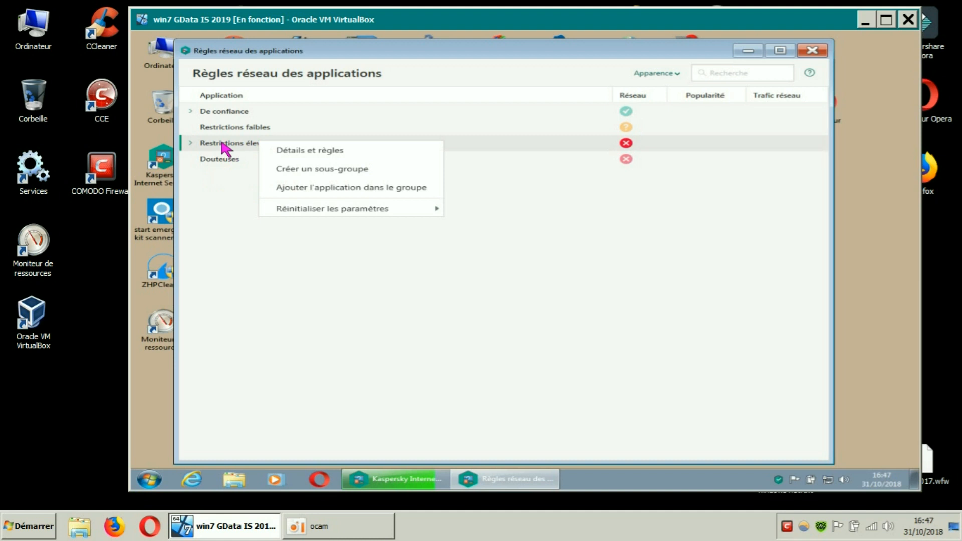
click(231, 193)
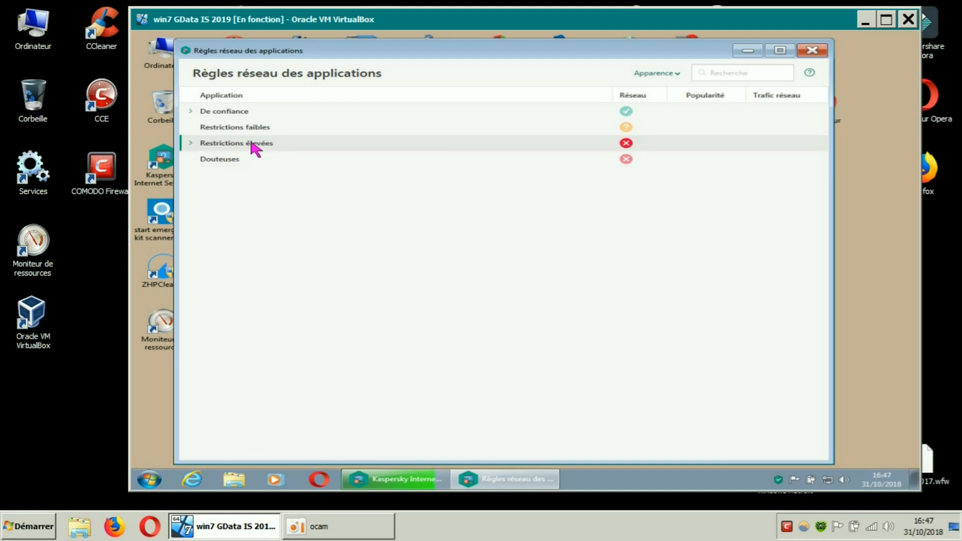
right_click(251, 142)
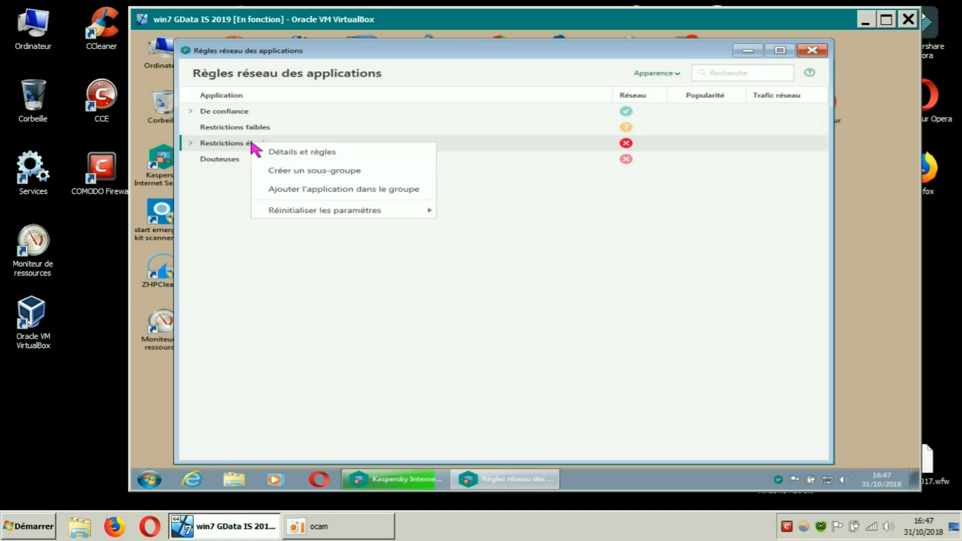
click(327, 189)
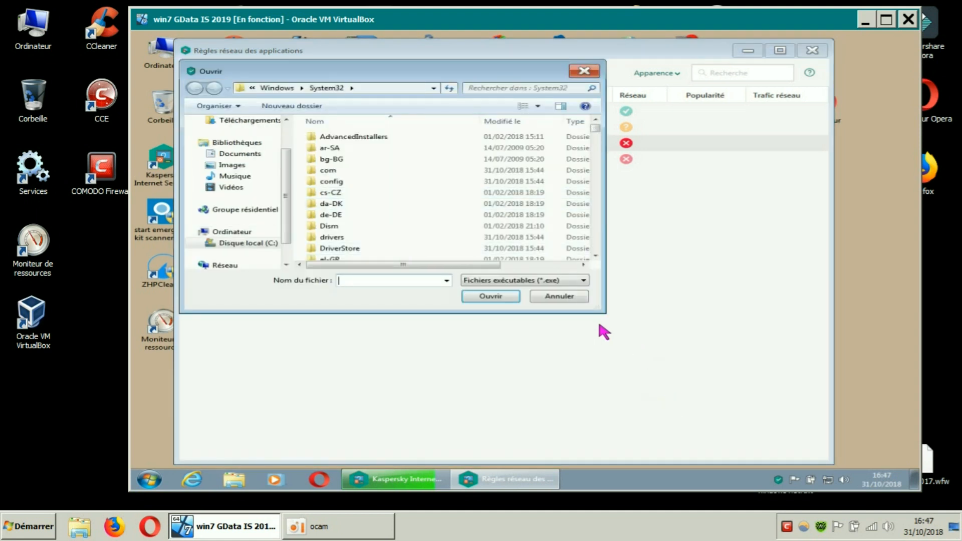
drag(606, 313, 846, 462)
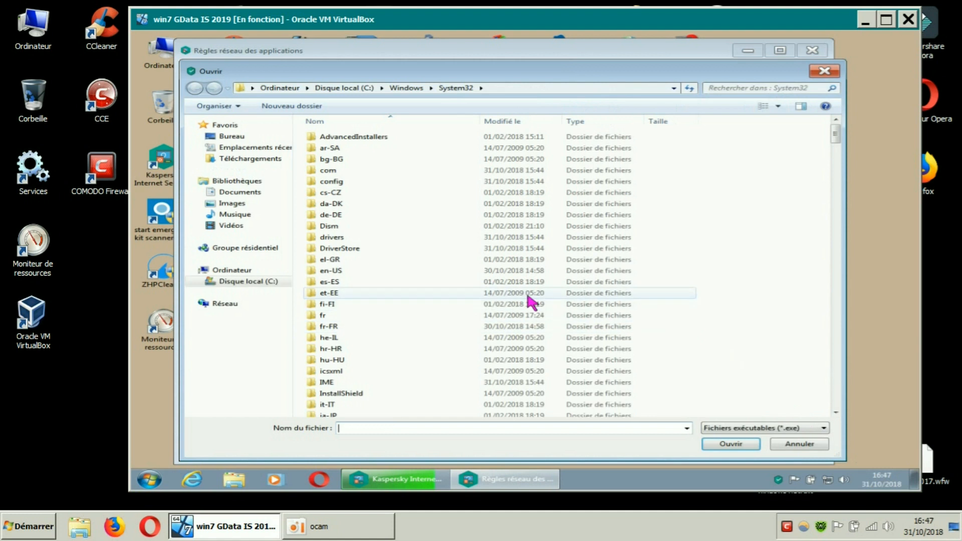
click(260, 282)
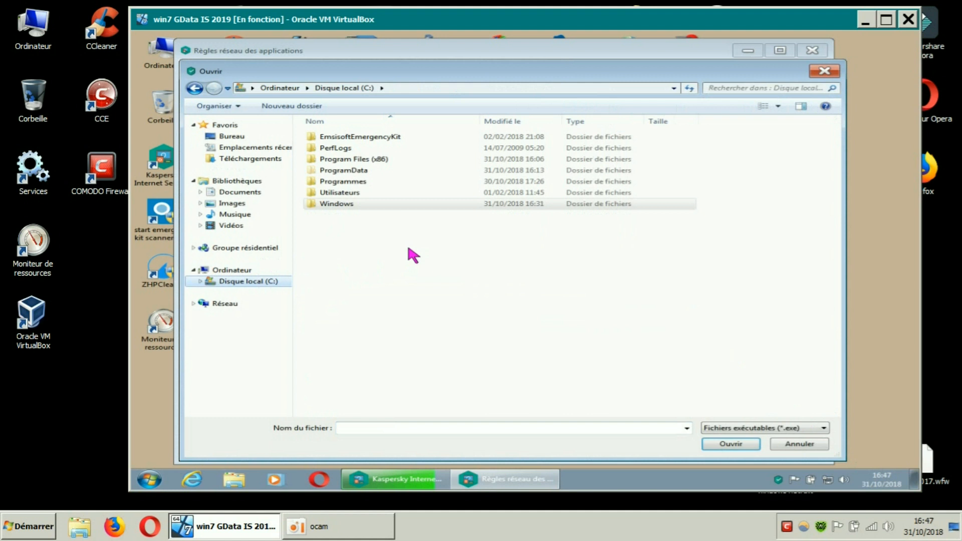
double_click(339, 204)
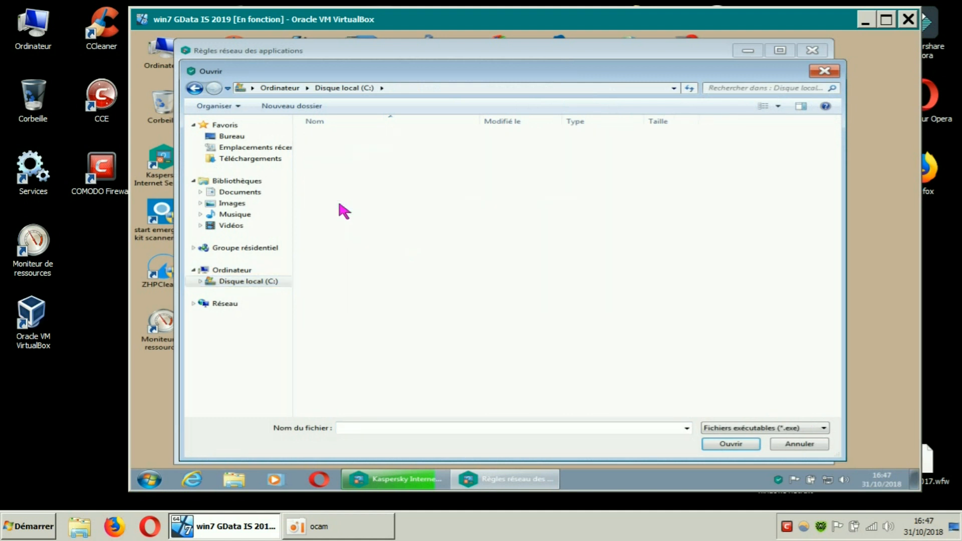
scroll(690, 280, down, 5)
scroll(687, 278, down, 8)
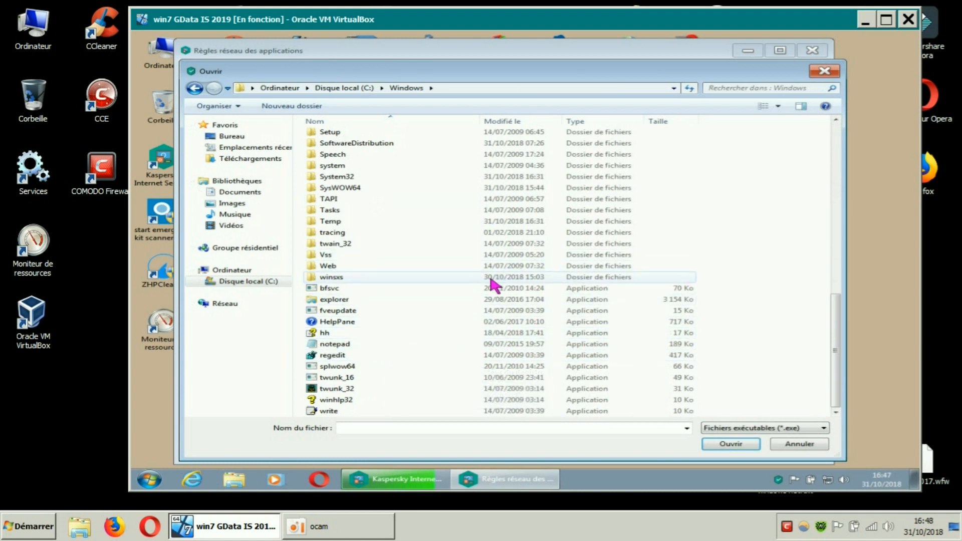
click(344, 344)
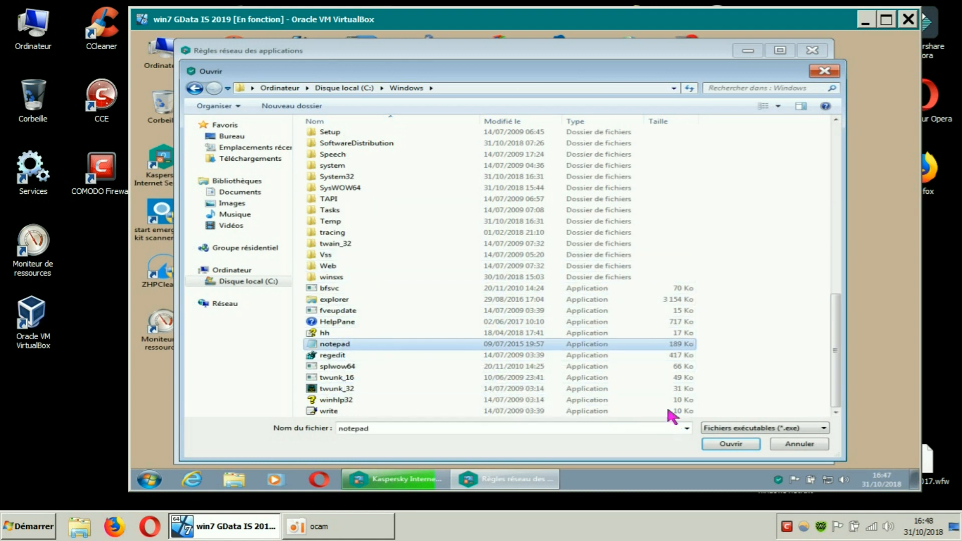
click(719, 446)
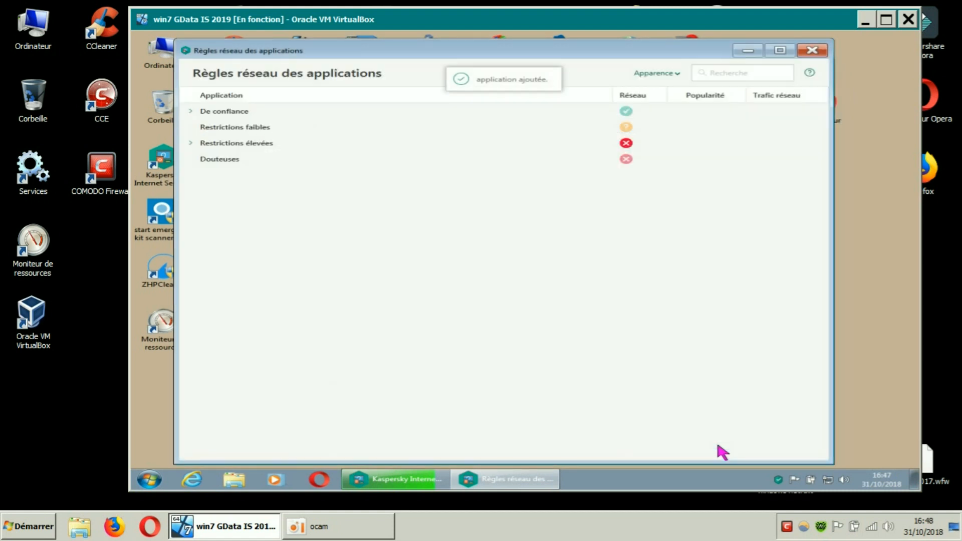
Set the network permission of Notepad in the Restrictions élevées group to Interdire, and review its permission choices.
click(191, 144)
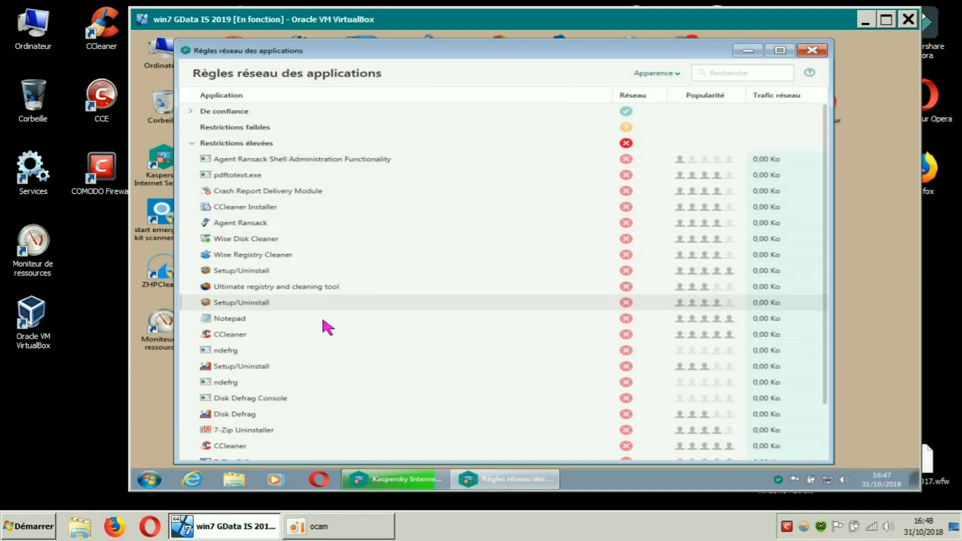
click(655, 323)
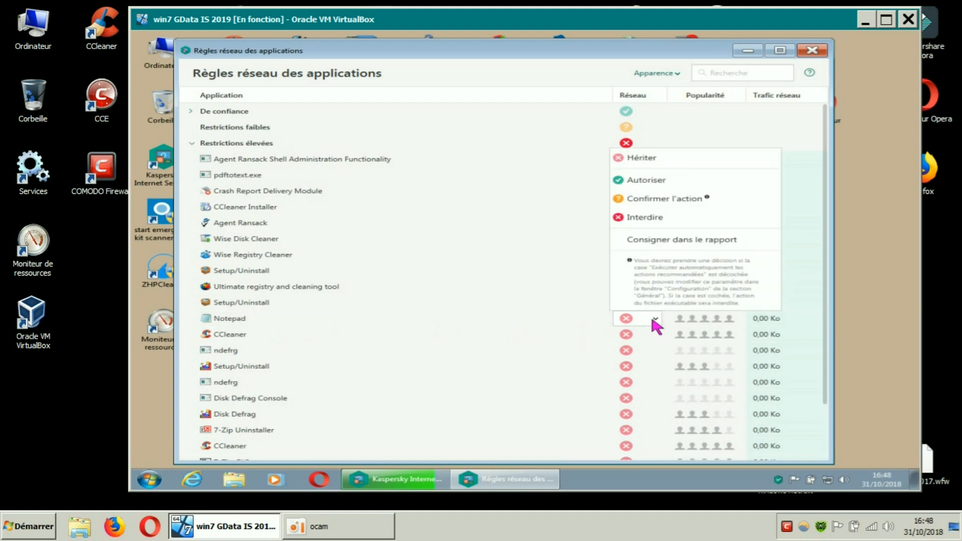
click(646, 218)
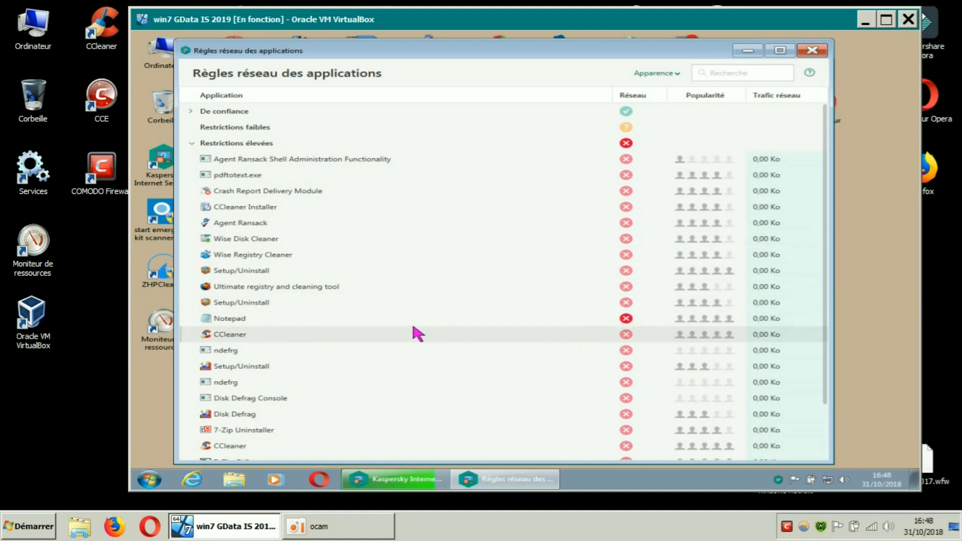
click(653, 322)
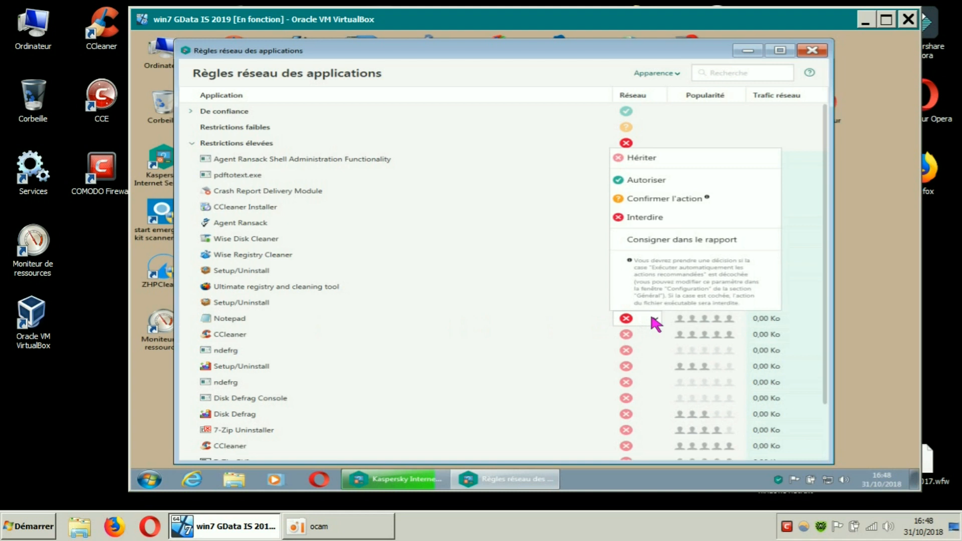
click(313, 258)
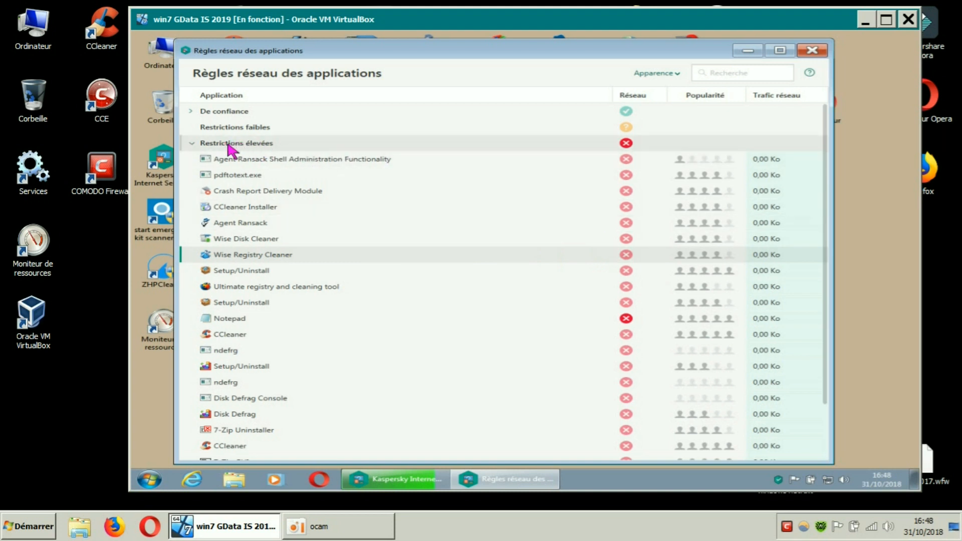
Start adding applications to the Restrictions élevées group and try a multiple selection of regedit through write in the C: drive's Windows folder.
right_click(265, 146)
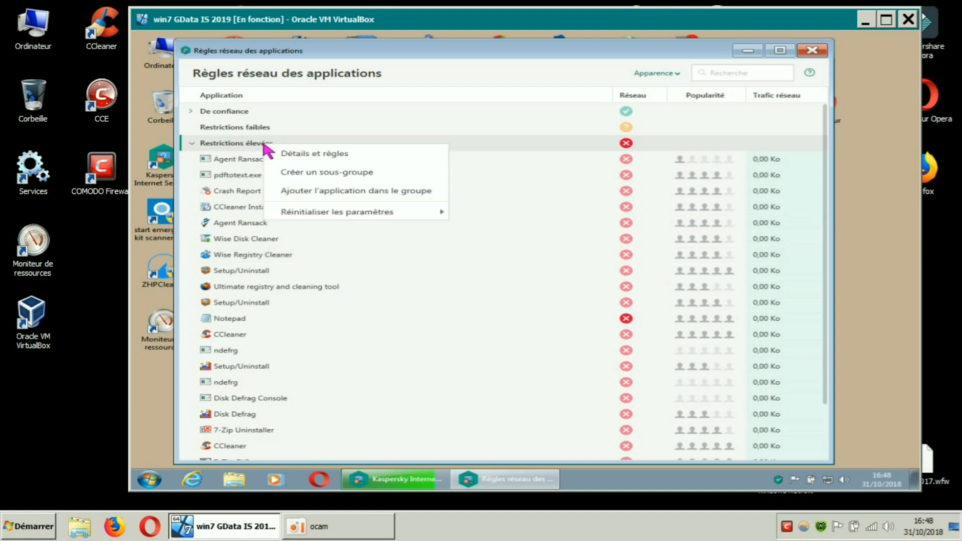
click(335, 189)
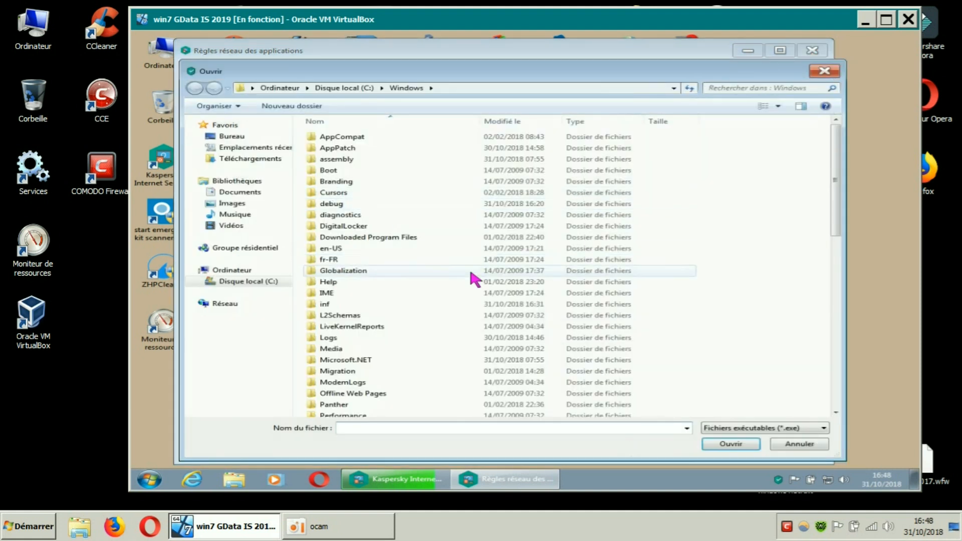
click(259, 283)
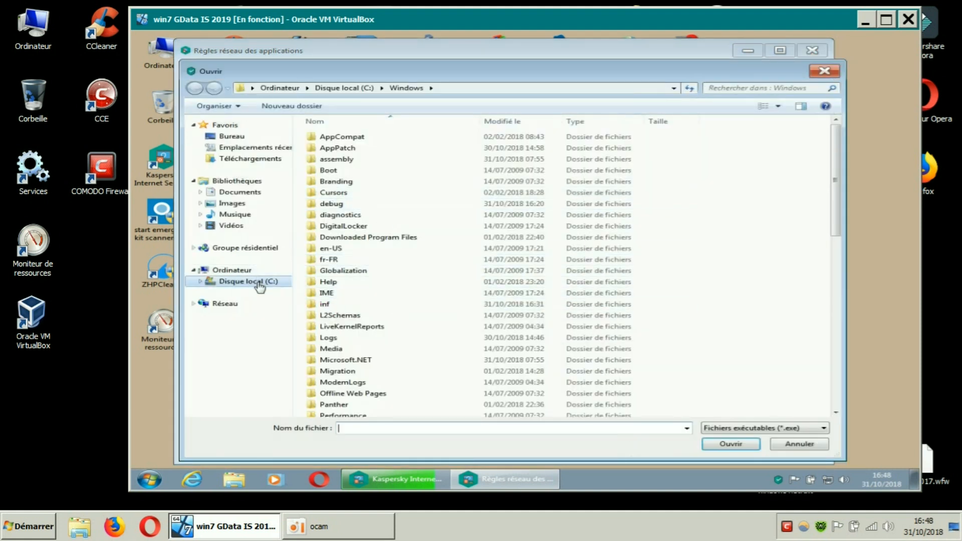
double_click(337, 205)
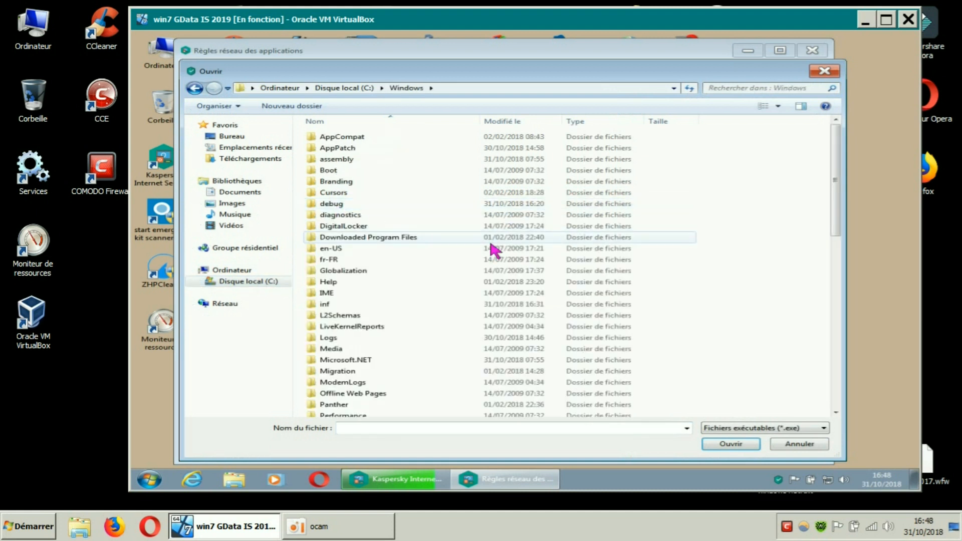
scroll(642, 248, down, 10)
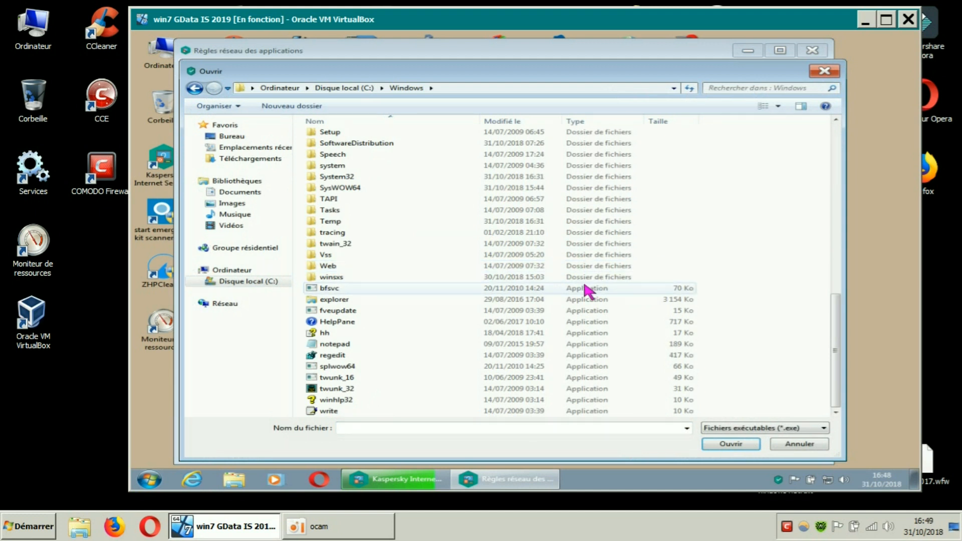
drag(747, 350, 596, 414)
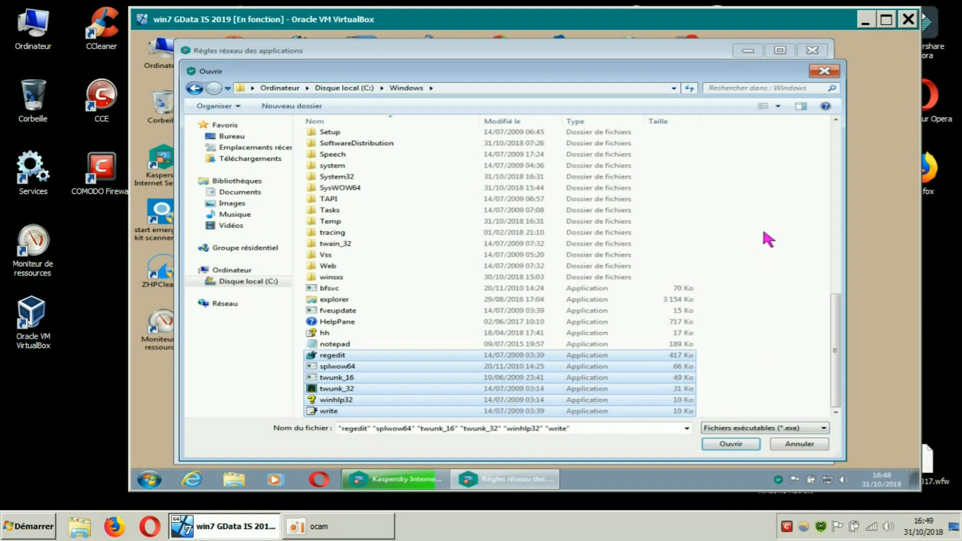
click(773, 278)
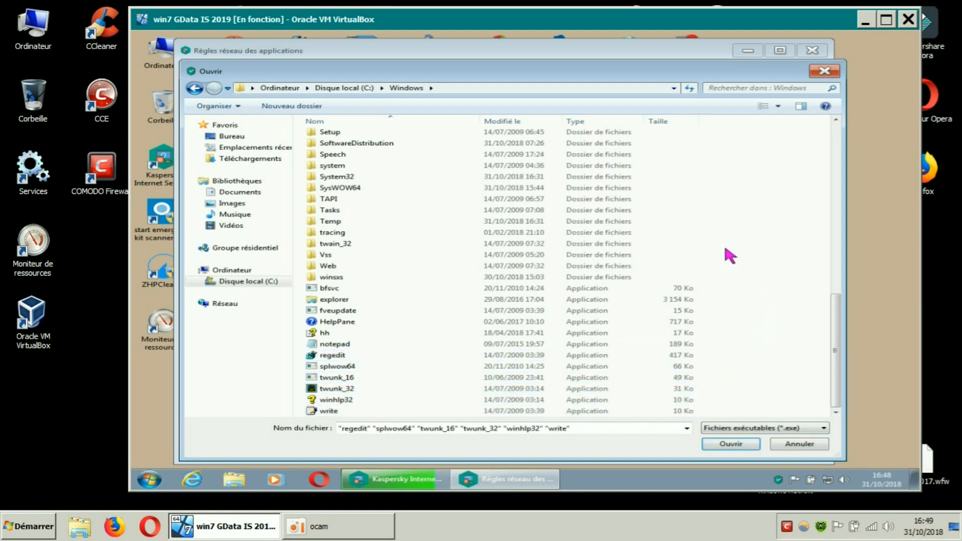
scroll(729, 256, up, 3)
Add all the executables from the Windows Media Player folder under Programmes on the C: drive to the Restrictions élevées group.
click(273, 281)
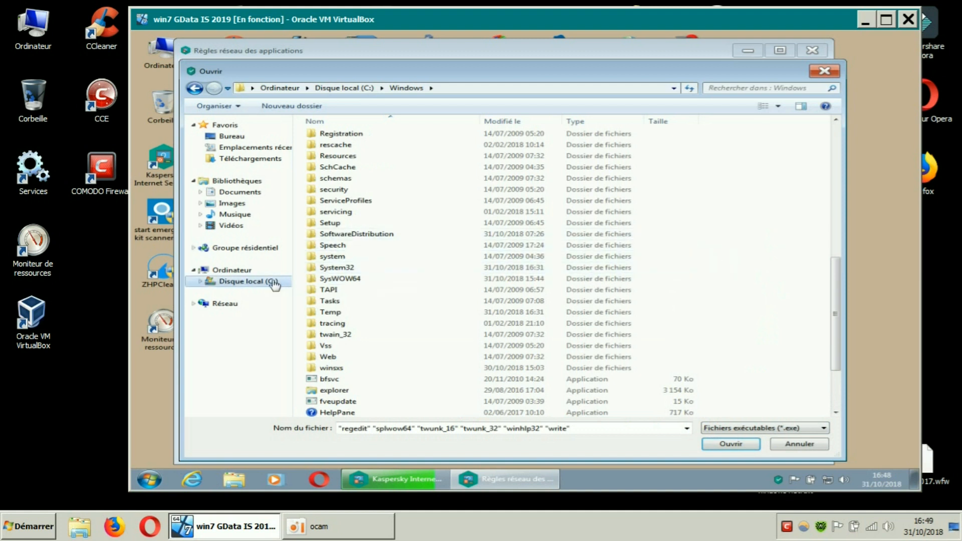
double_click(350, 181)
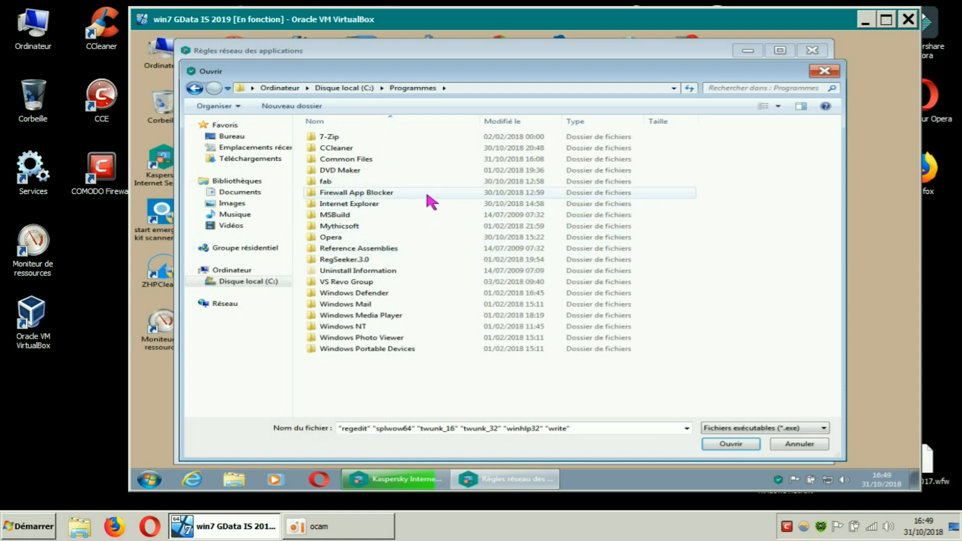
double_click(389, 315)
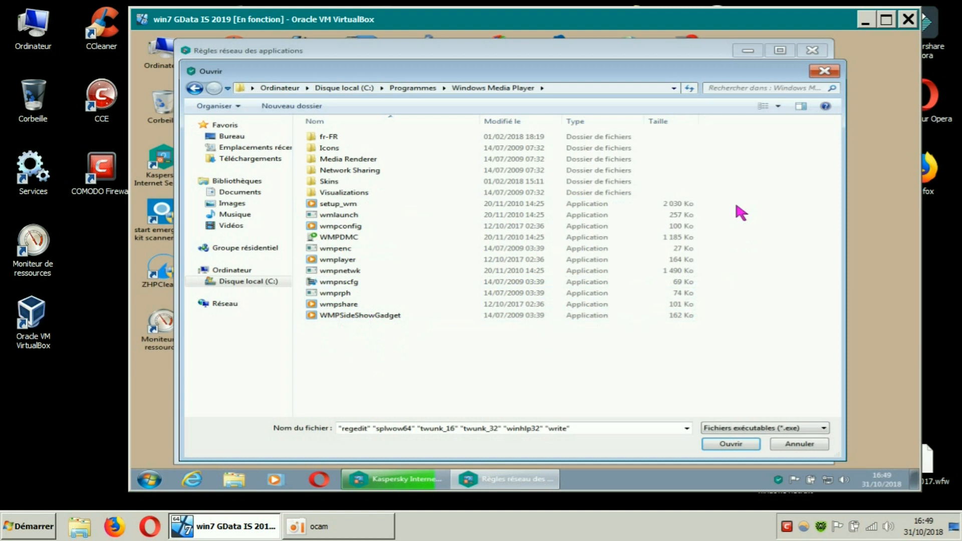
drag(746, 211, 596, 320)
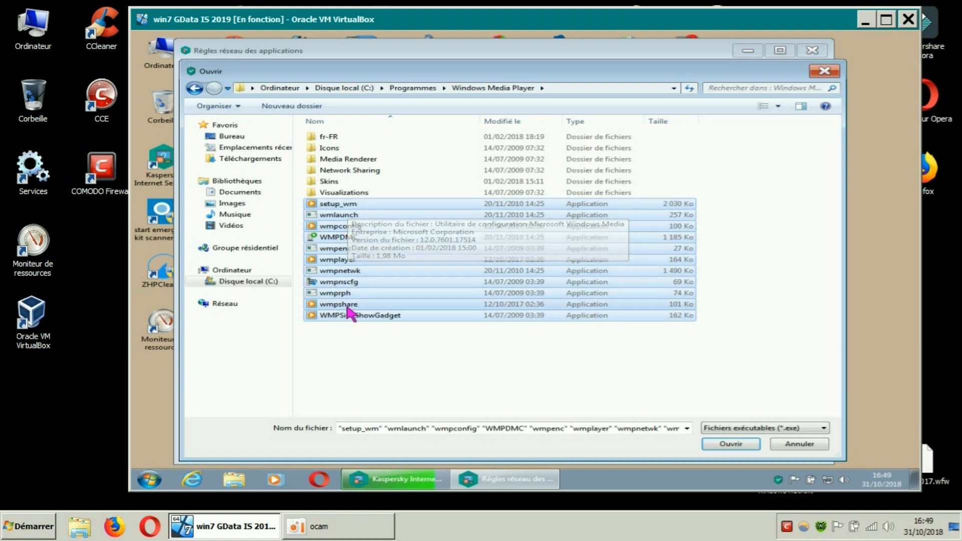
click(354, 347)
drag(337, 356, 335, 127)
click(731, 444)
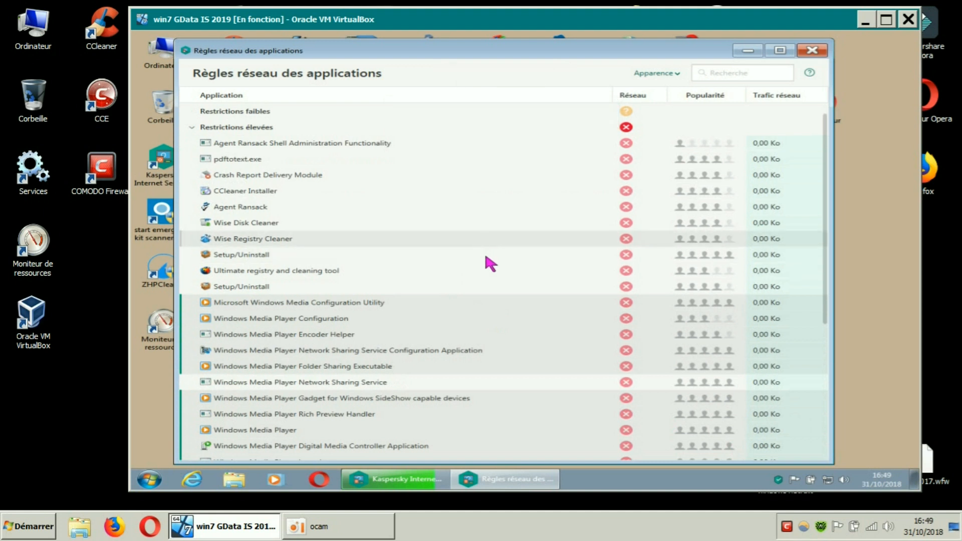
Add all the executables from the Windows Media Player folder under Program Files (x86) to the Restrictions élevées group.
scroll(400, 238, up, 1)
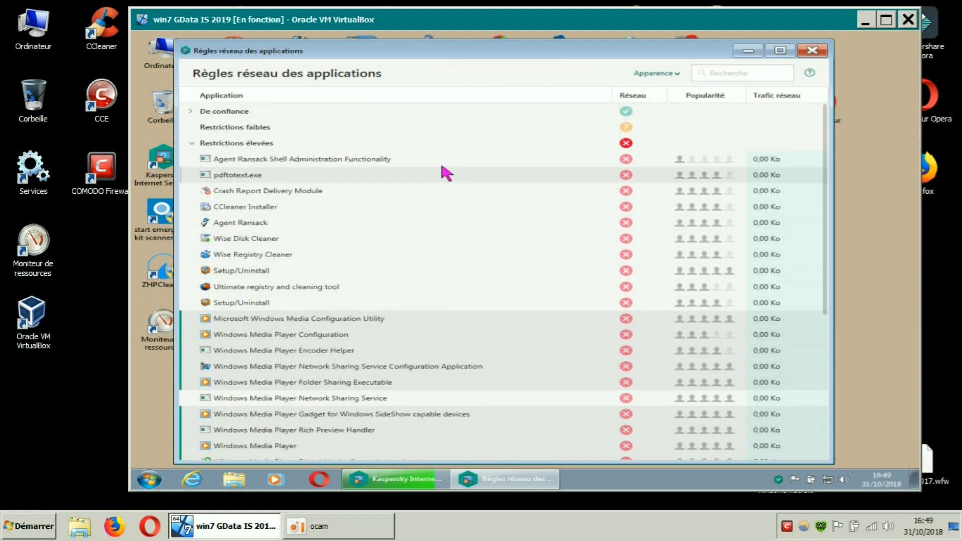
right_click(247, 142)
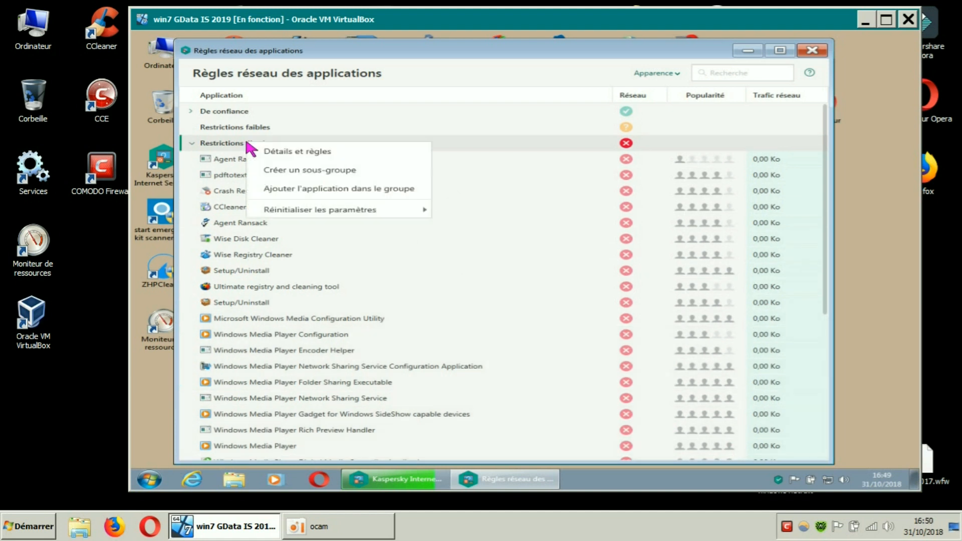
click(314, 193)
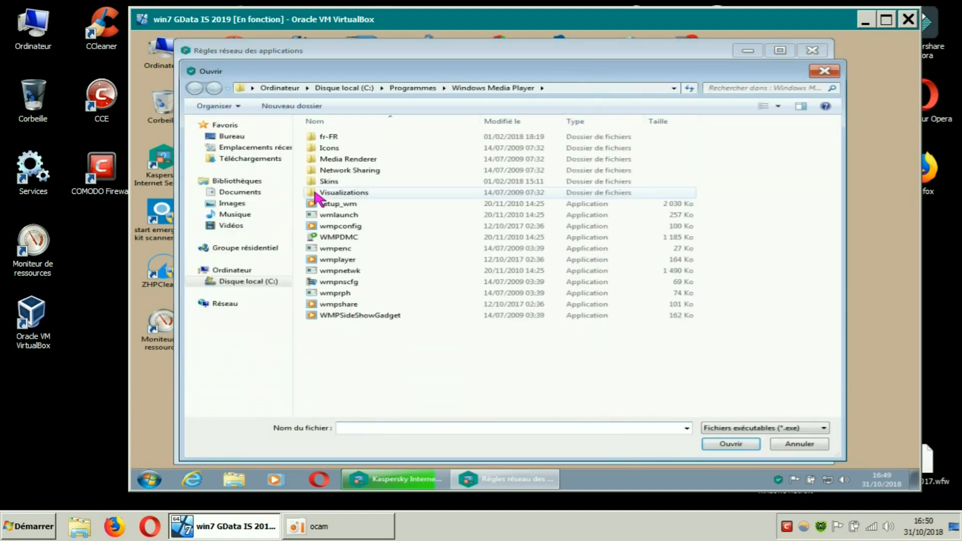
click(264, 284)
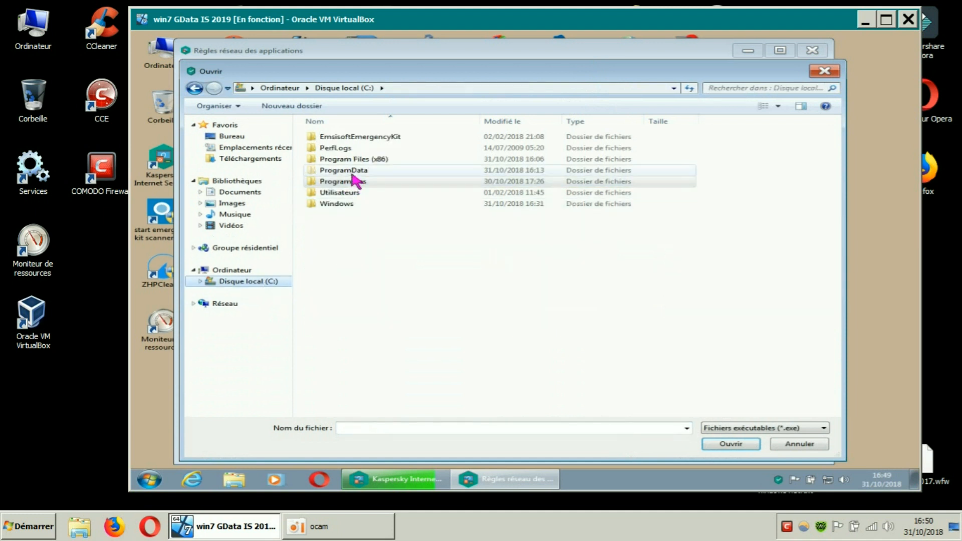
click(354, 159)
double_click(357, 160)
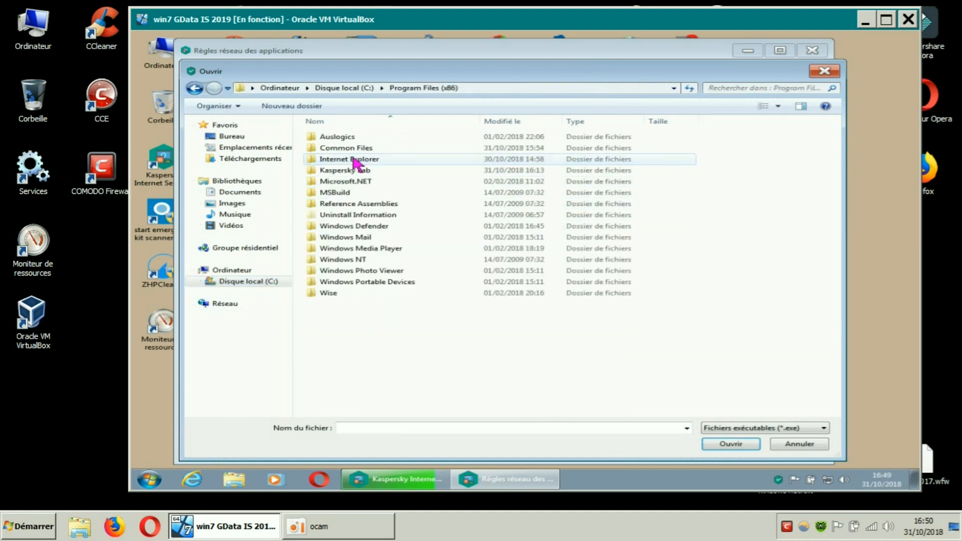
double_click(371, 250)
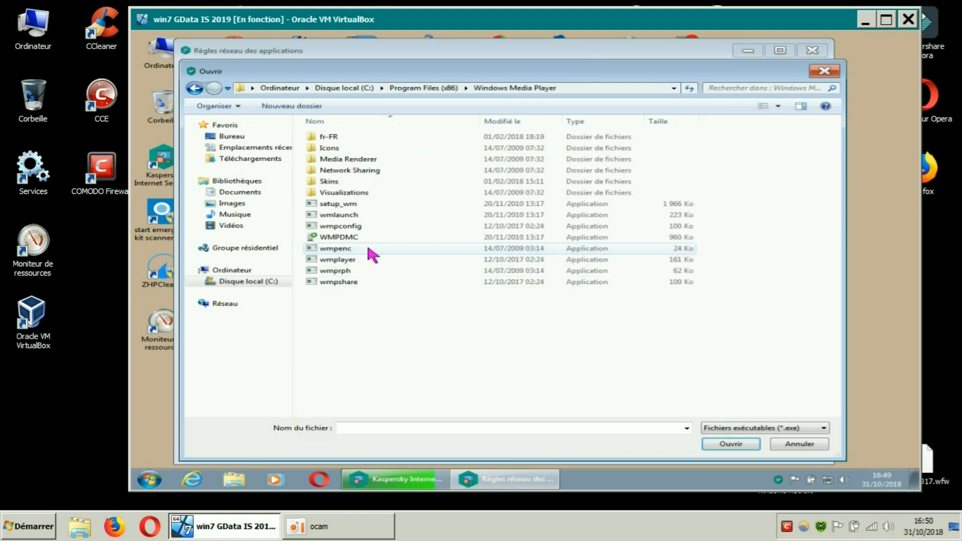
drag(326, 322, 337, 133)
click(350, 333)
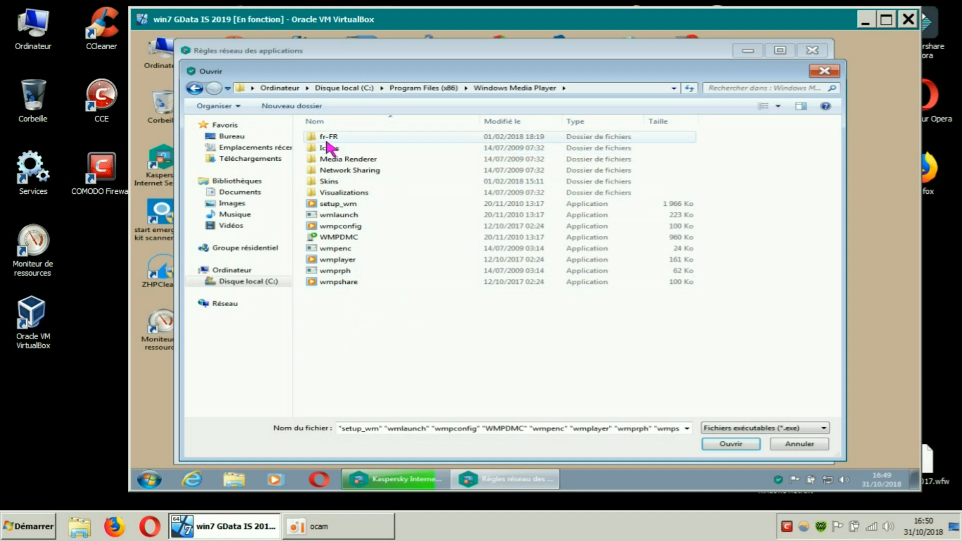
click(337, 237)
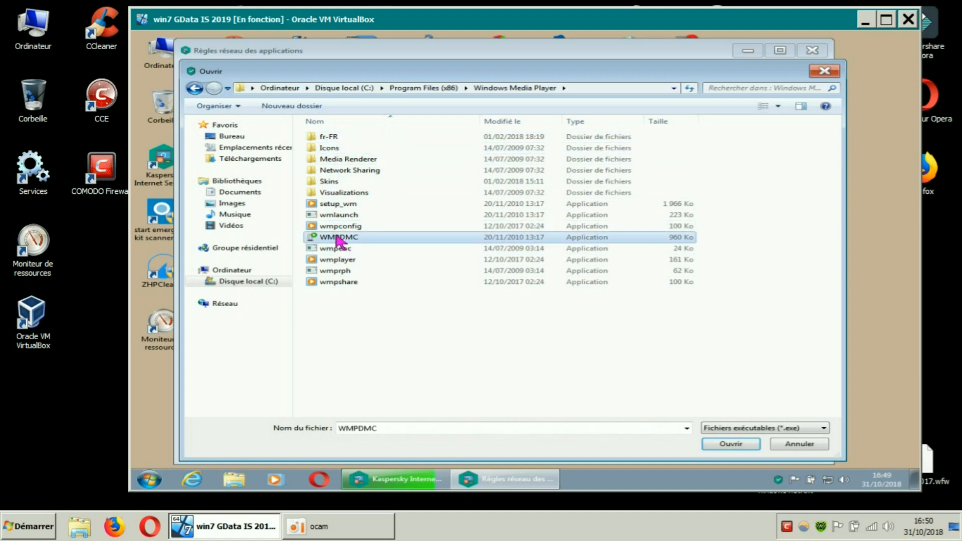
click(337, 248)
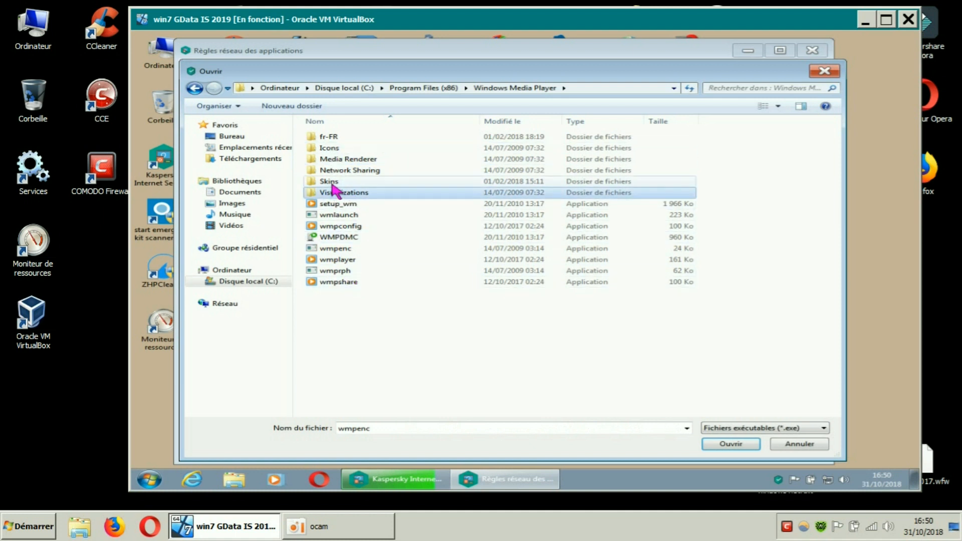
drag(335, 342, 333, 130)
click(712, 445)
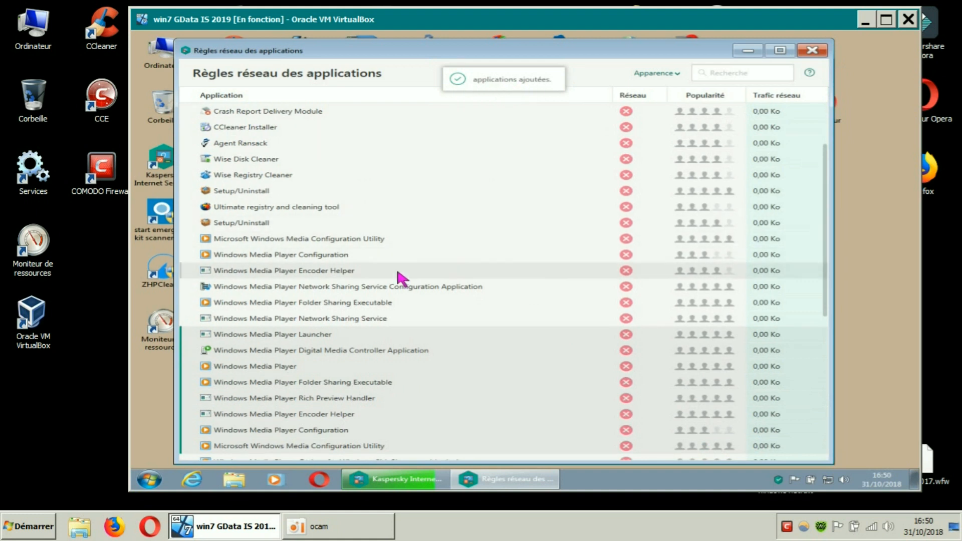
Collapse the Restrictions élevées group and close the application network rules and the firewall settings windows.
scroll(371, 291, up, 2)
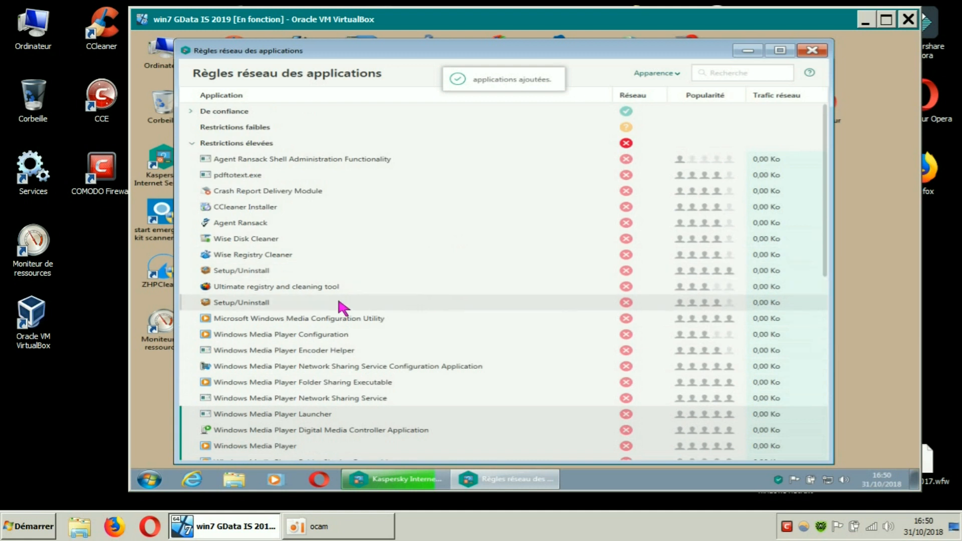
click(191, 143)
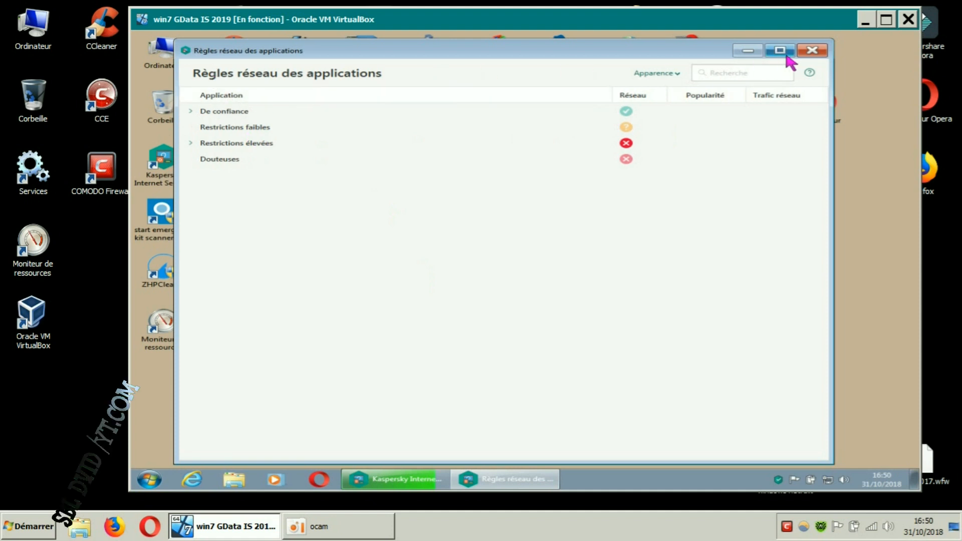
click(812, 50)
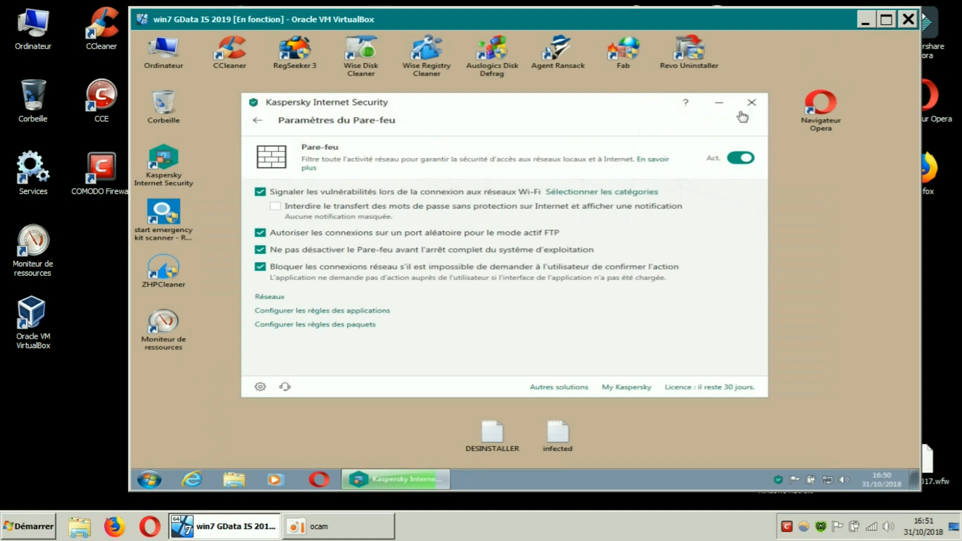
click(751, 102)
In Moniteur de ressources, examine the processes' memory use and the physical memory breakdown, and display the processes with network activity.
click(386, 270)
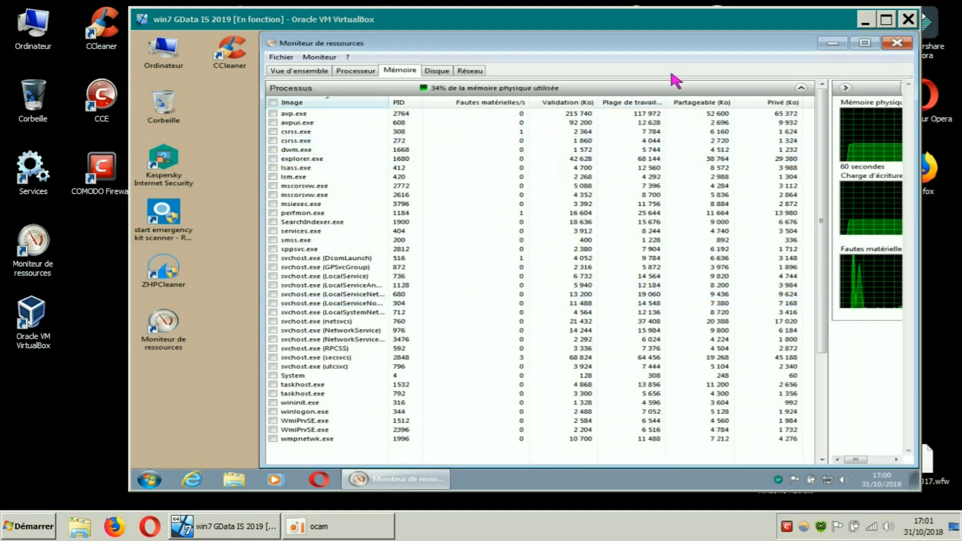
drag(666, 40, 601, 48)
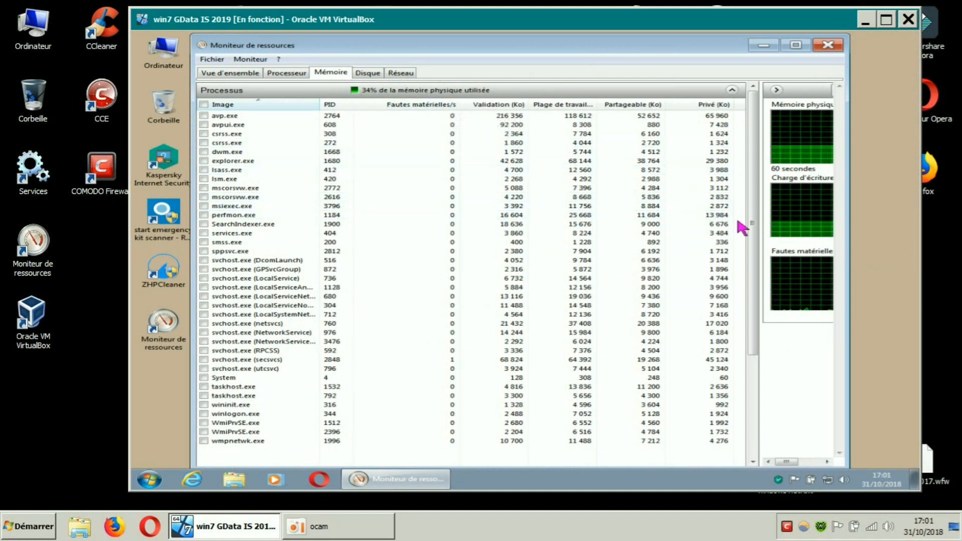
drag(752, 239, 755, 414)
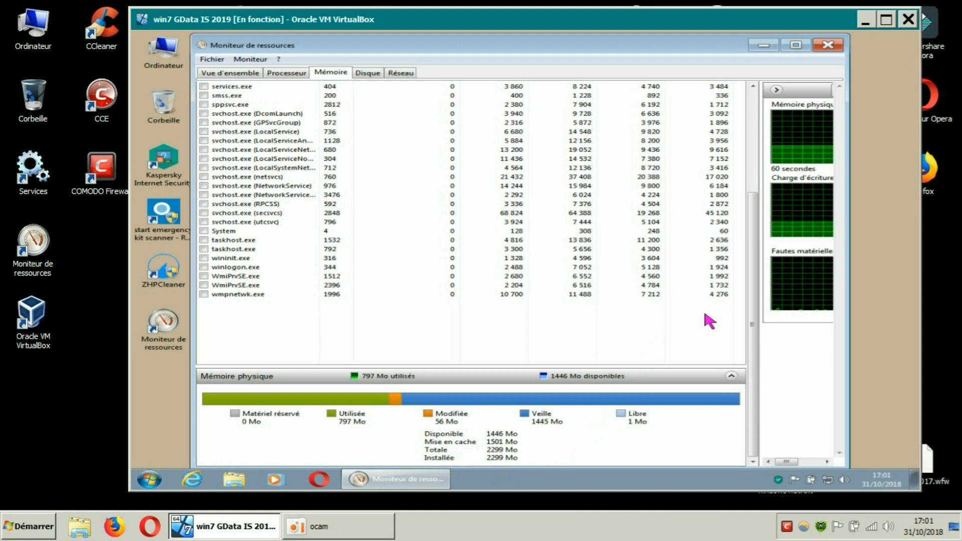
drag(755, 305, 762, 172)
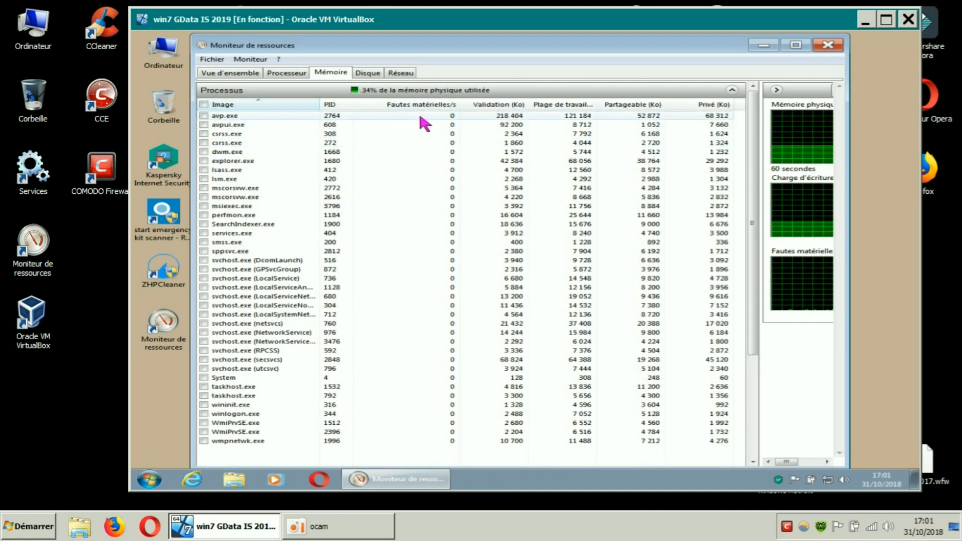
click(402, 74)
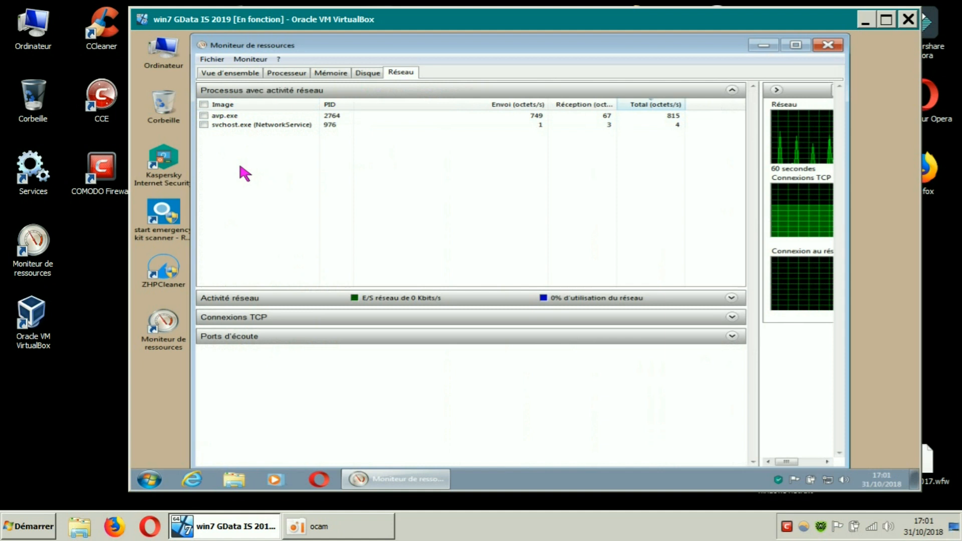
View the system overview, and examine the running processes' processor use, highlighting the Kaspersky process avpui.exe.
click(250, 73)
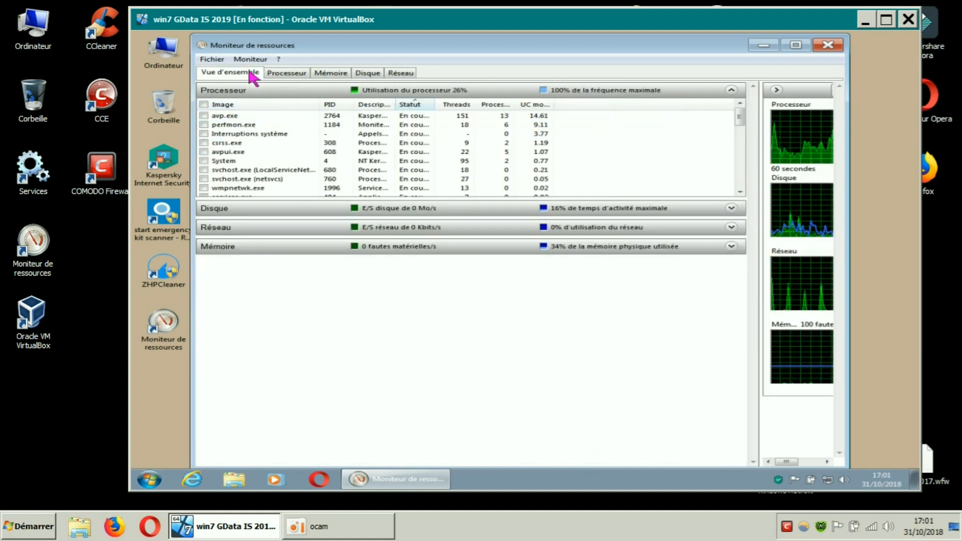
click(292, 75)
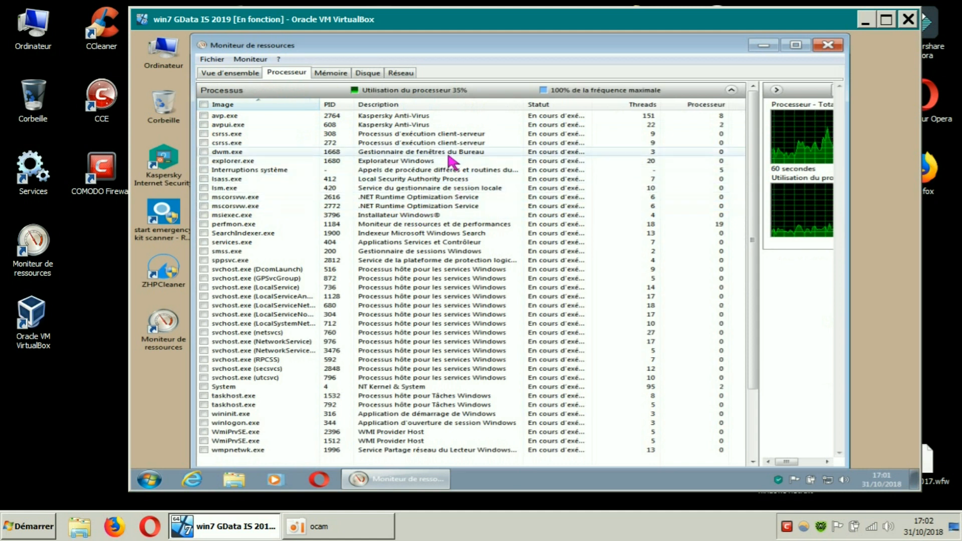
scroll(289, 111, down, 1)
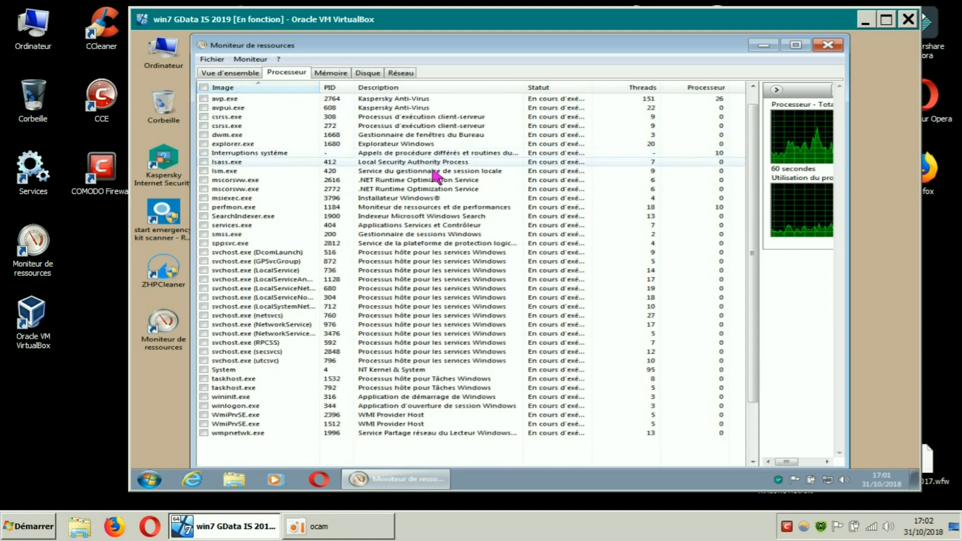
click(382, 108)
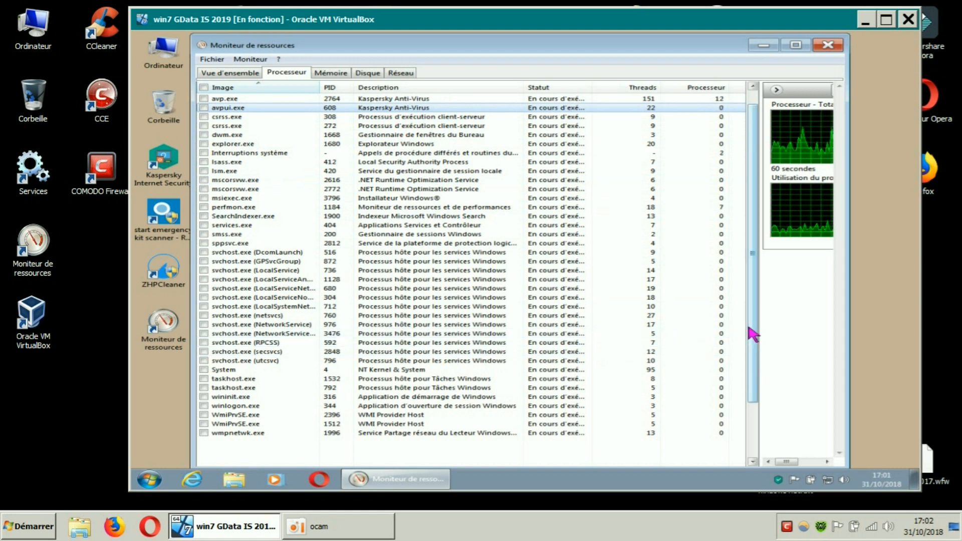
End the Windows Media Player network sharing process wmpnetwk.exe in the processor's process list, confirming the termination.
drag(752, 334, 762, 385)
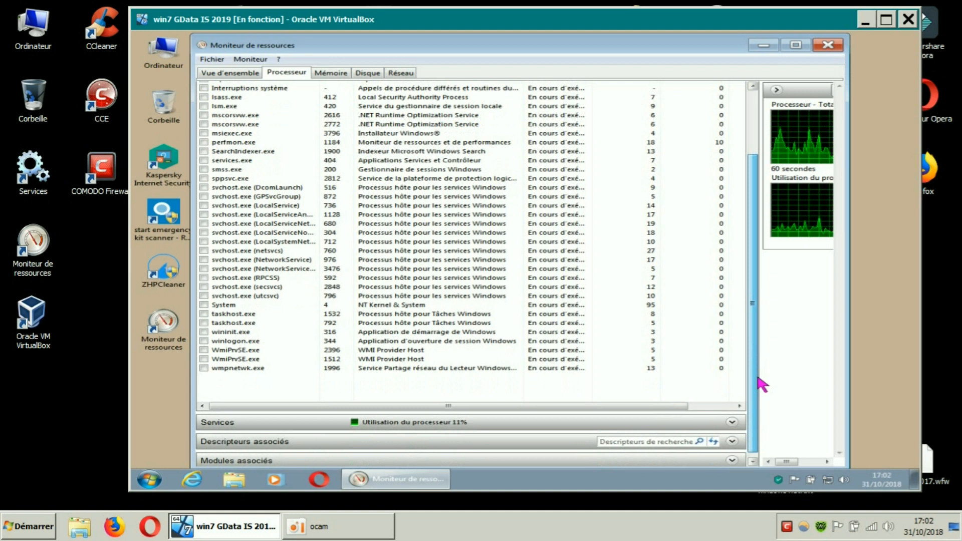
drag(762, 385, 762, 380)
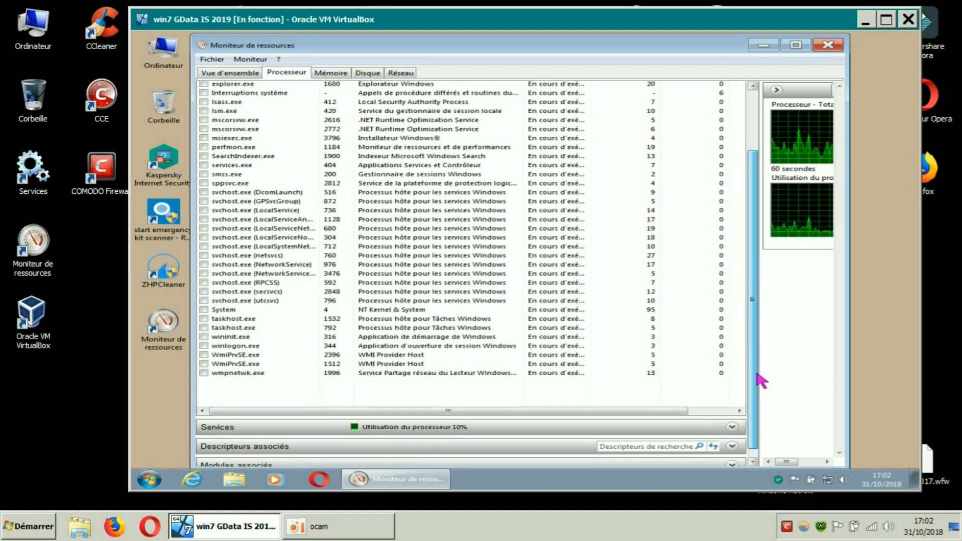
right_click(239, 373)
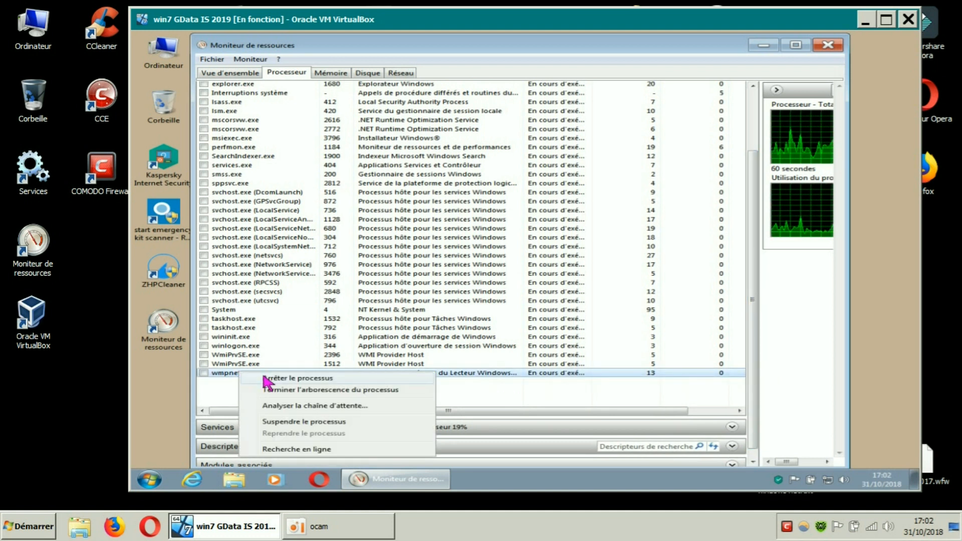
click(298, 378)
click(520, 271)
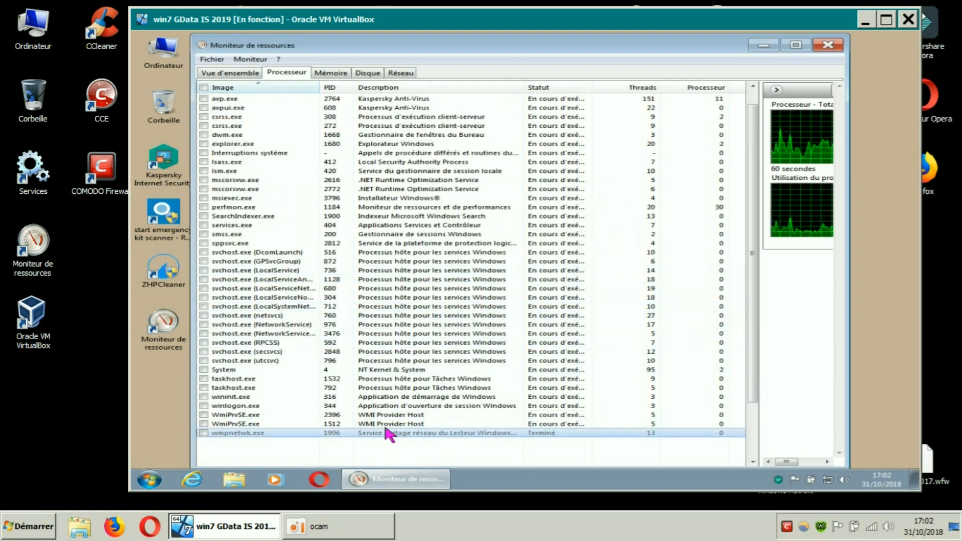
drag(752, 345, 757, 300)
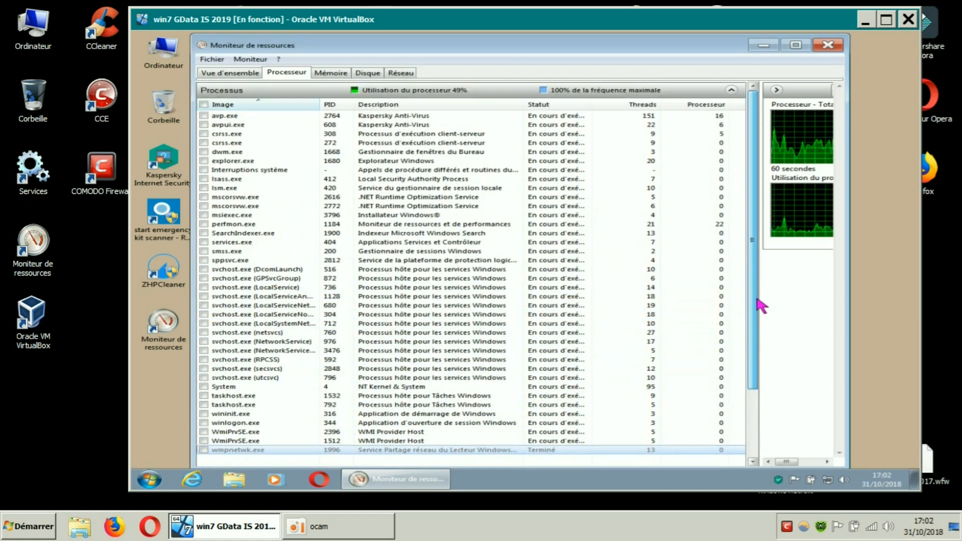